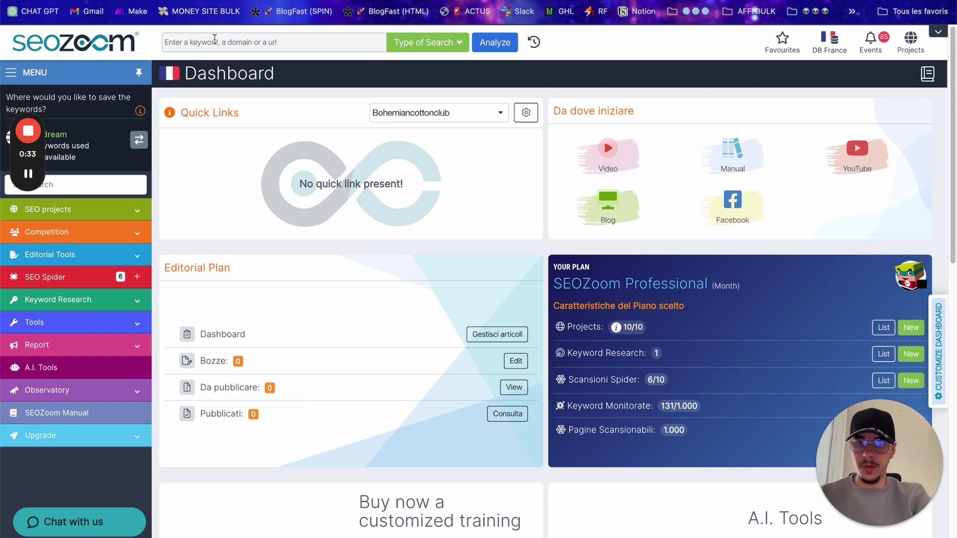
Step: Run a keyword analysis for "coach en ligne" using the matching keyword suggestion
{"action": "scroll", "coordinate": [214, 39], "scroll_direction": "up", "scroll_amount": 5}
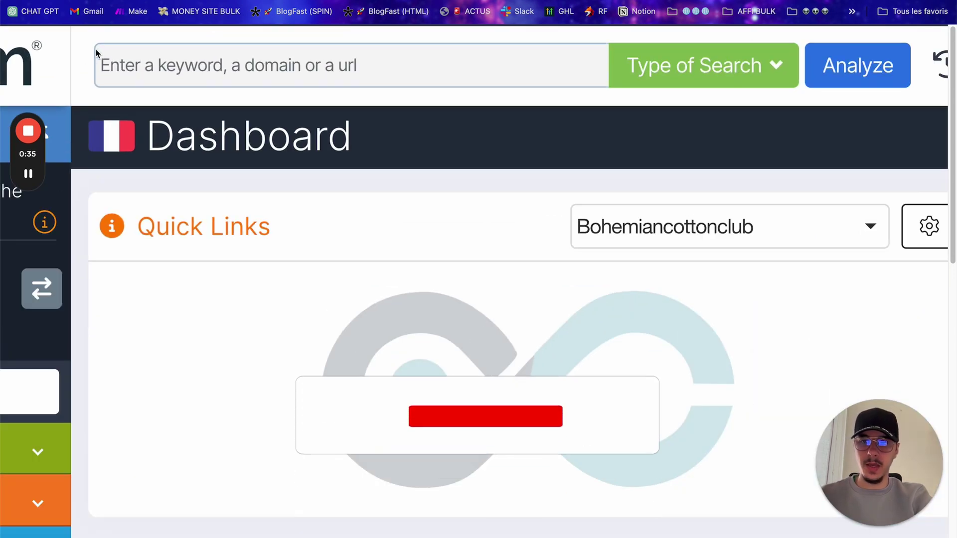
{"action": "scroll", "coordinate": [335, 135], "scroll_direction": "down", "scroll_amount": 5}
{"action": "scroll", "coordinate": [335, 135], "scroll_direction": "down", "scroll_amount": 3}
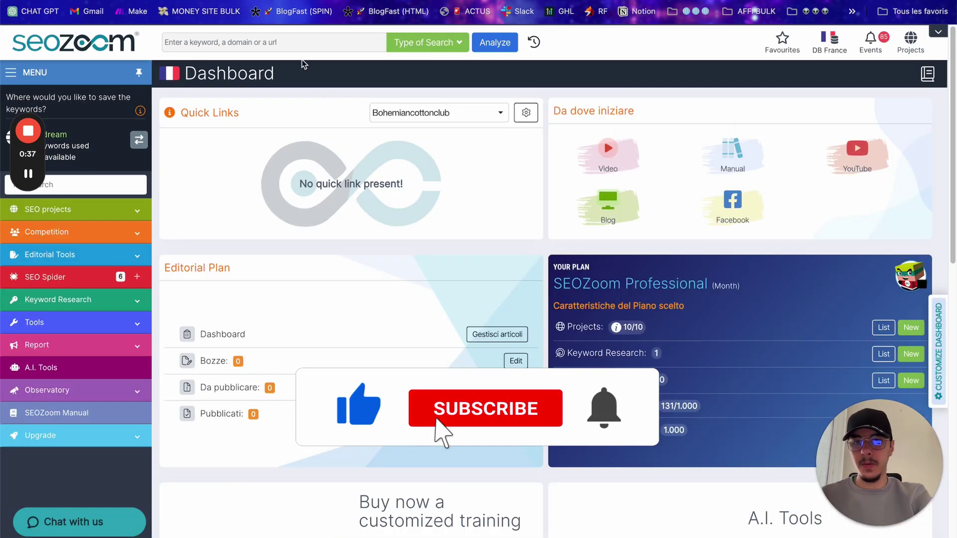
{"action": "left_click", "coordinate": [278, 42]}
{"action": "type", "text": "coach en ligne"}
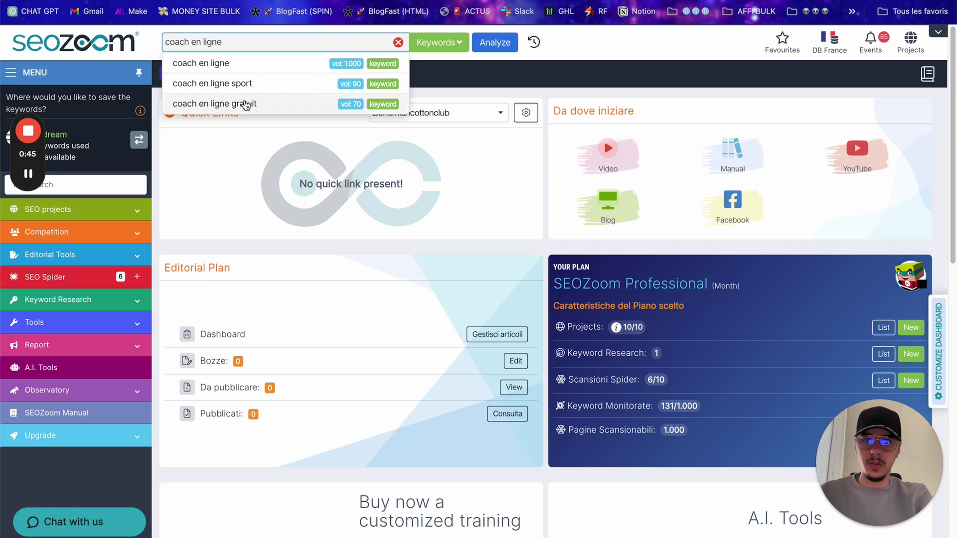
{"action": "scroll", "coordinate": [260, 89], "scroll_direction": "up", "scroll_amount": 5}
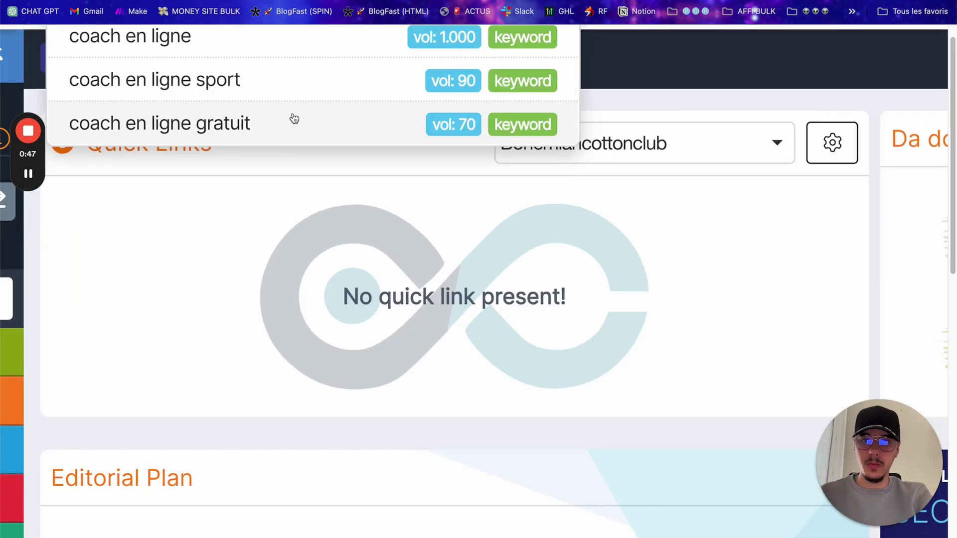
{"action": "scroll", "coordinate": [309, 224], "scroll_direction": "up", "scroll_amount": 2}
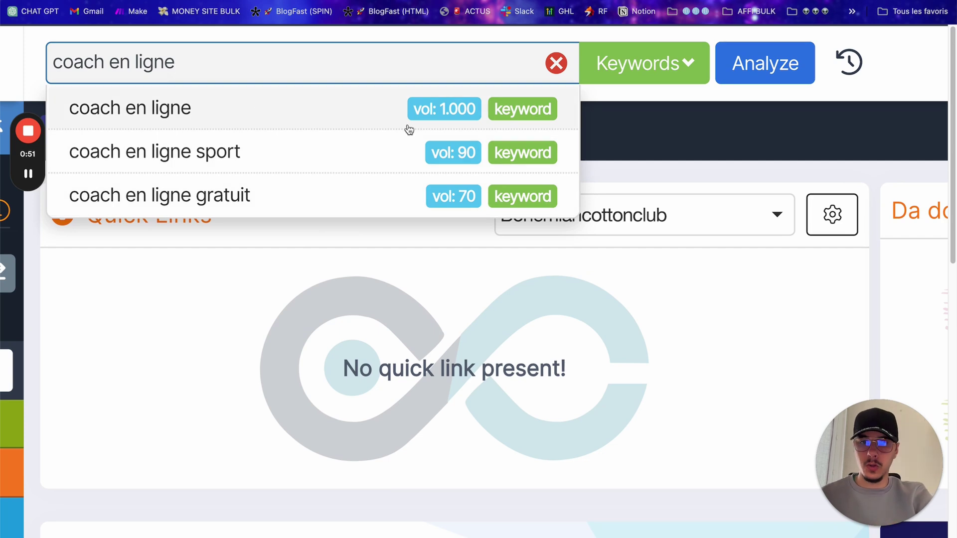
{"action": "scroll", "coordinate": [442, 93], "scroll_direction": "down", "scroll_amount": 5}
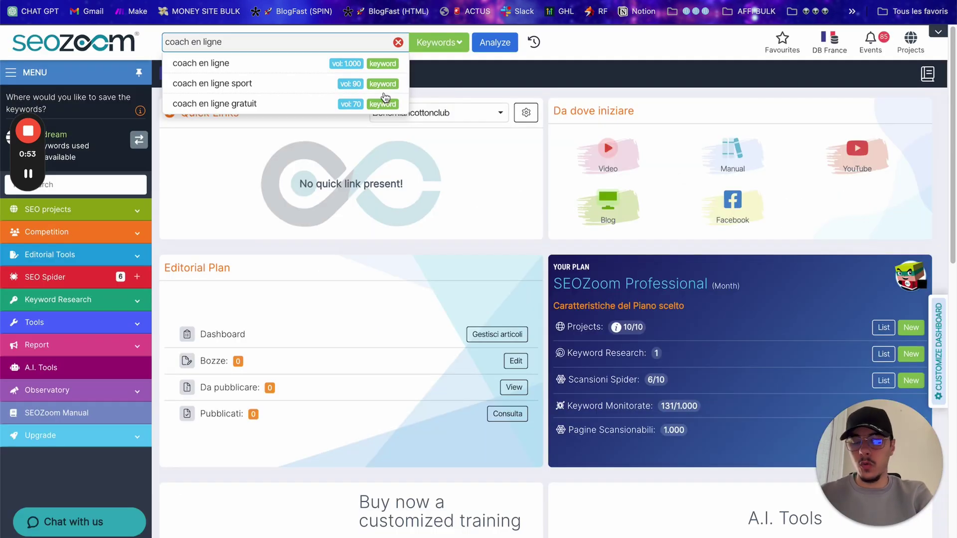
{"action": "left_click", "coordinate": [238, 64]}
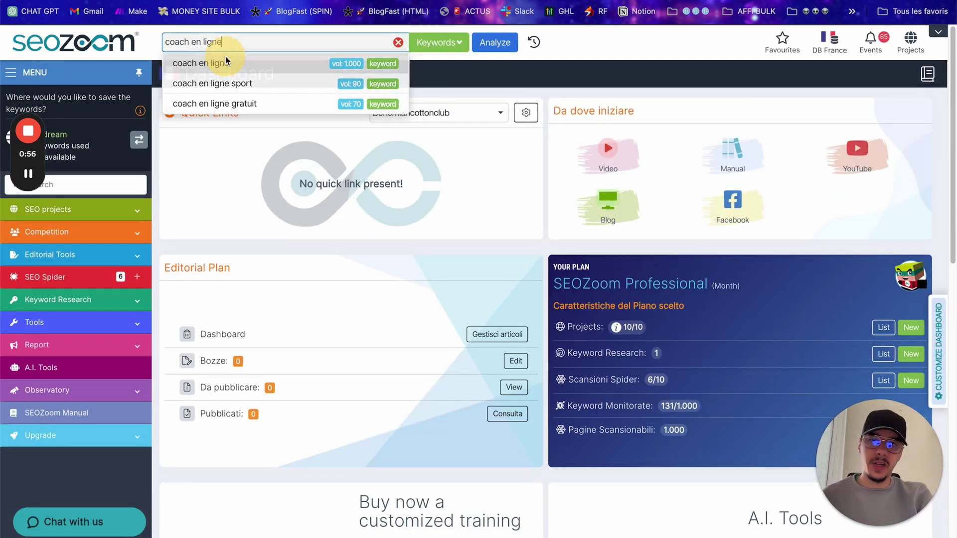
{"action": "left_click", "coordinate": [516, 49]}
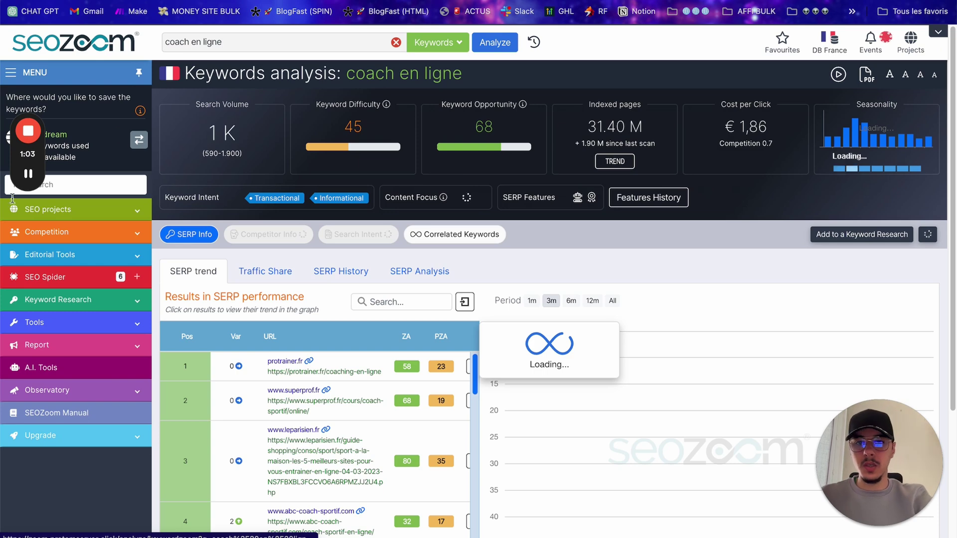
Step: Examine the search volume range and keyword difficulty of "coach en ligne"
{"action": "scroll", "coordinate": [198, 131], "scroll_direction": "up", "scroll_amount": 5}
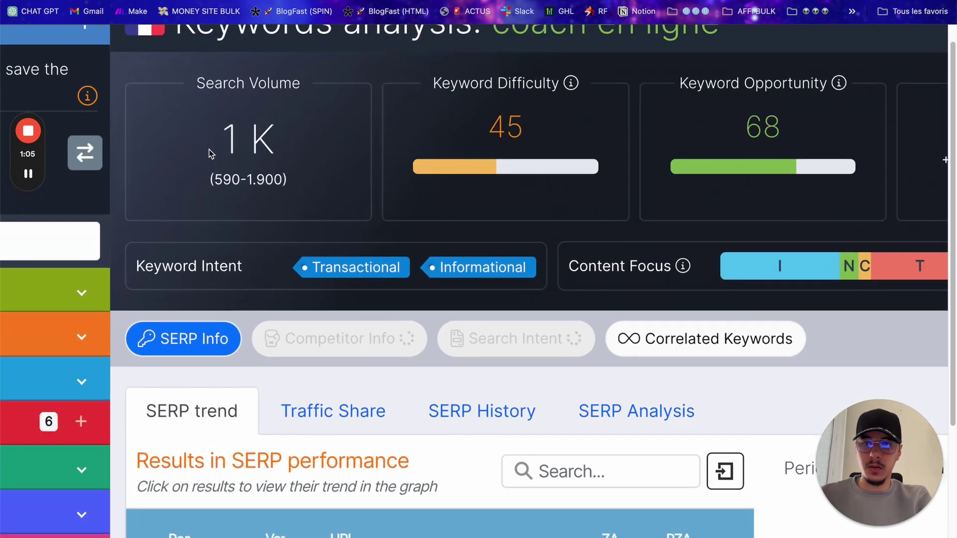
{"action": "left_click_drag", "start_coordinate": [206, 180], "coordinate": [284, 187]}
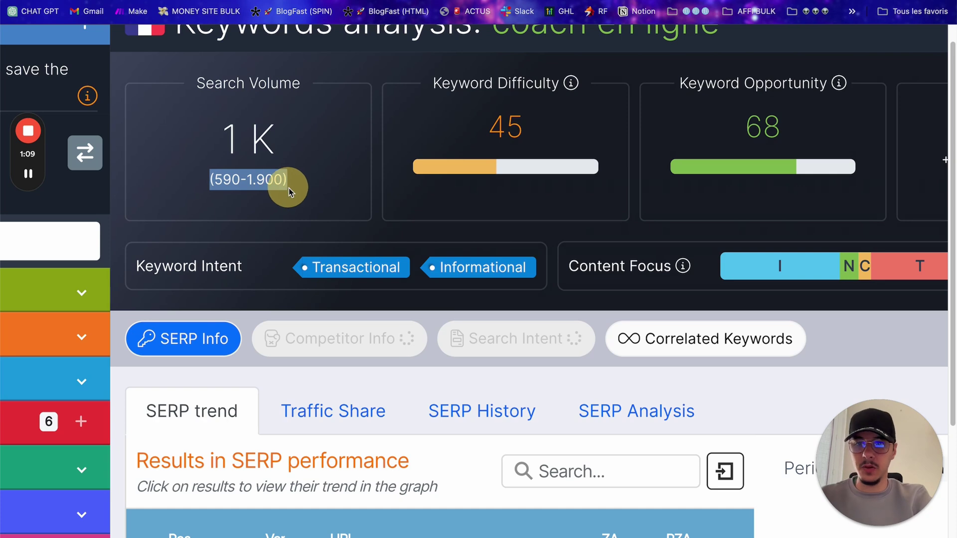
{"action": "scroll", "coordinate": [288, 188], "scroll_direction": "down", "scroll_amount": 5}
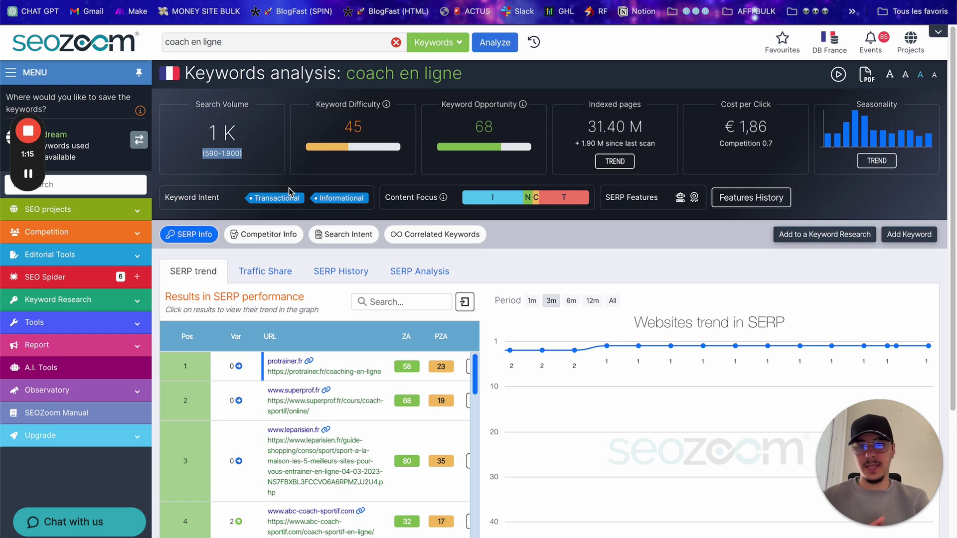
{"action": "left_click", "coordinate": [324, 119]}
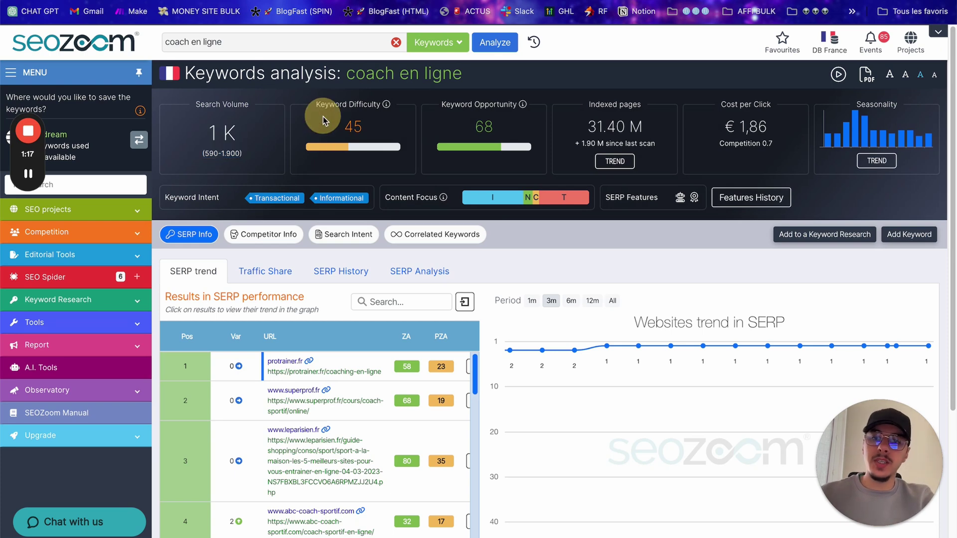
{"action": "scroll", "coordinate": [324, 120], "scroll_direction": "up", "scroll_amount": 5}
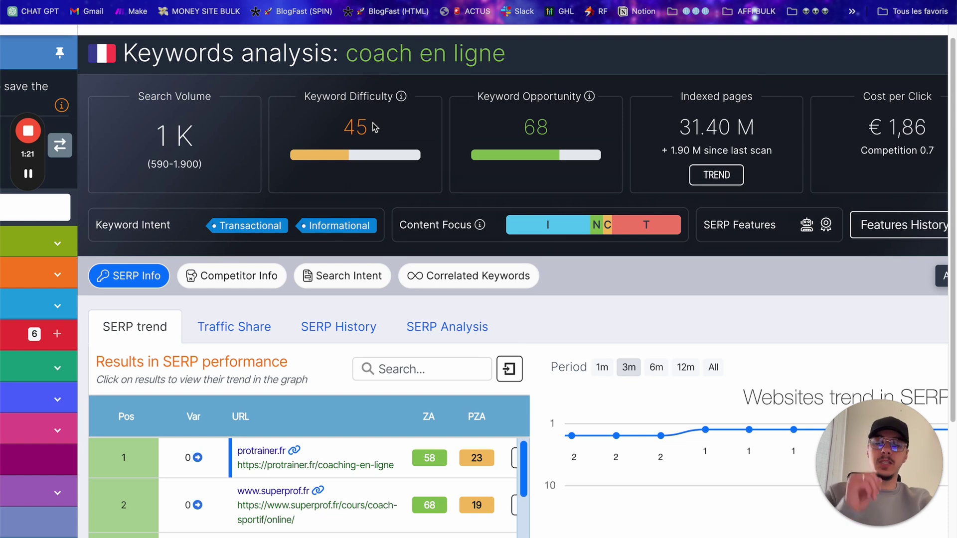
{"action": "double_click", "coordinate": [355, 126]}
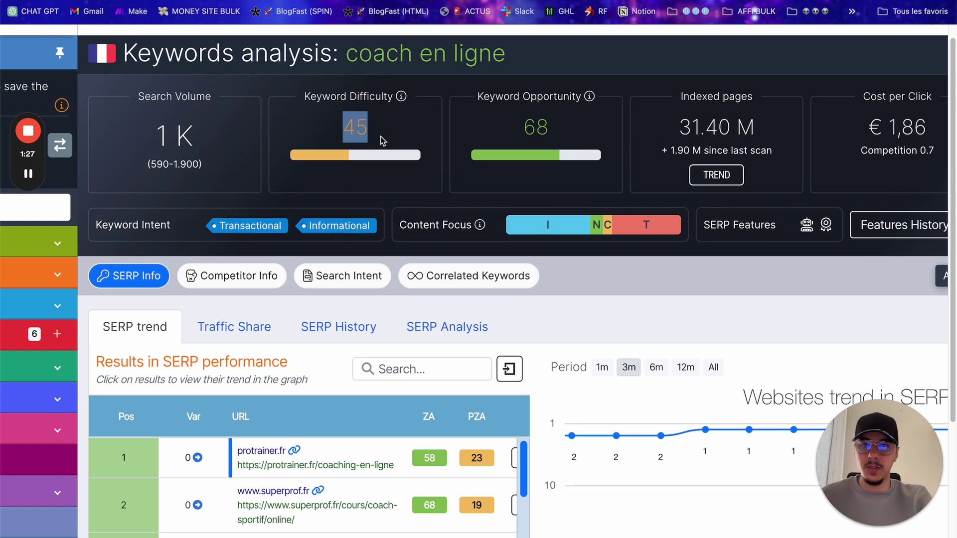
Step: Read the explanation of the Keyword Opportunity metric and check the number of indexed pages
{"action": "scroll", "coordinate": [473, 118], "scroll_direction": "right", "scroll_amount": 3}
{"action": "left_click_drag", "start_coordinate": [336, 87], "coordinate": [452, 101]}
{"action": "mouse_move", "coordinate": [452, 99]}
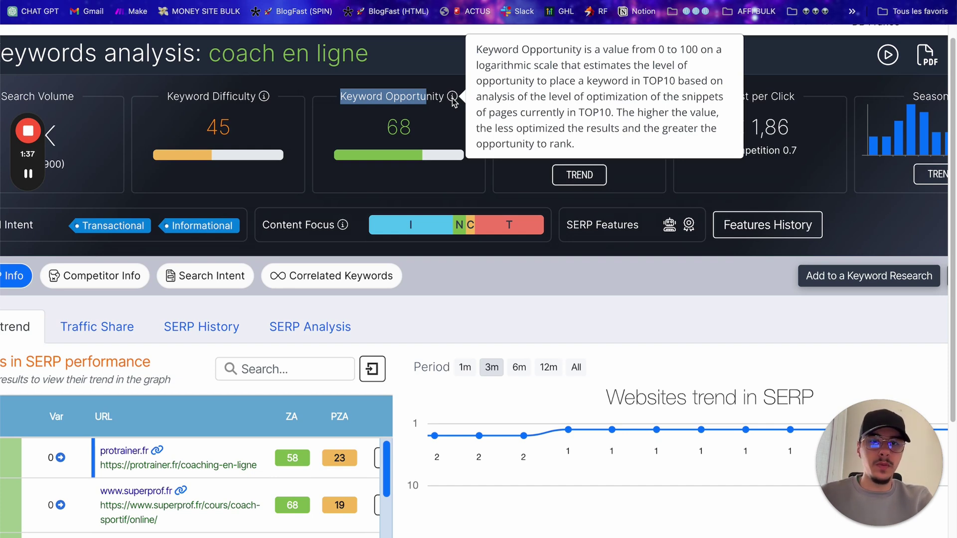
{"action": "left_click", "coordinate": [442, 126]}
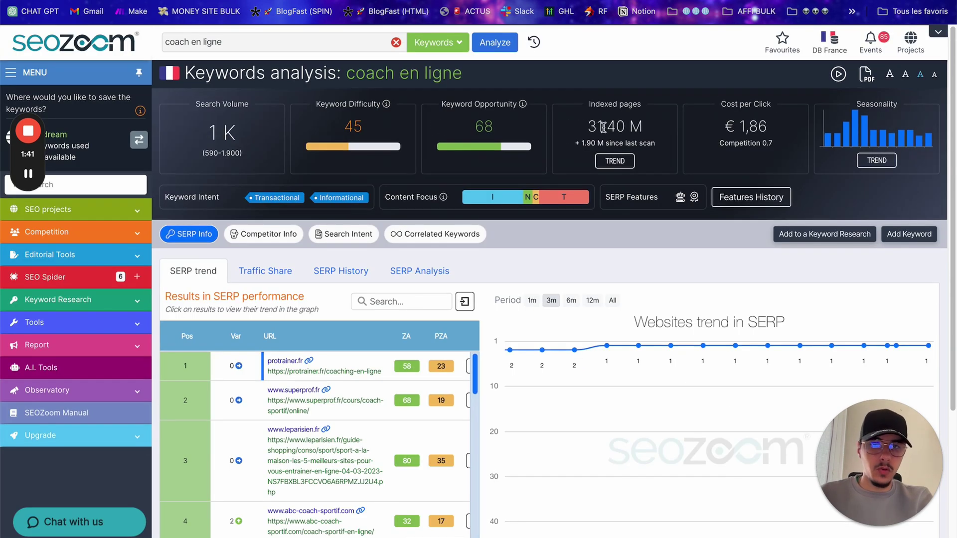
{"action": "triple_click", "coordinate": [635, 128]}
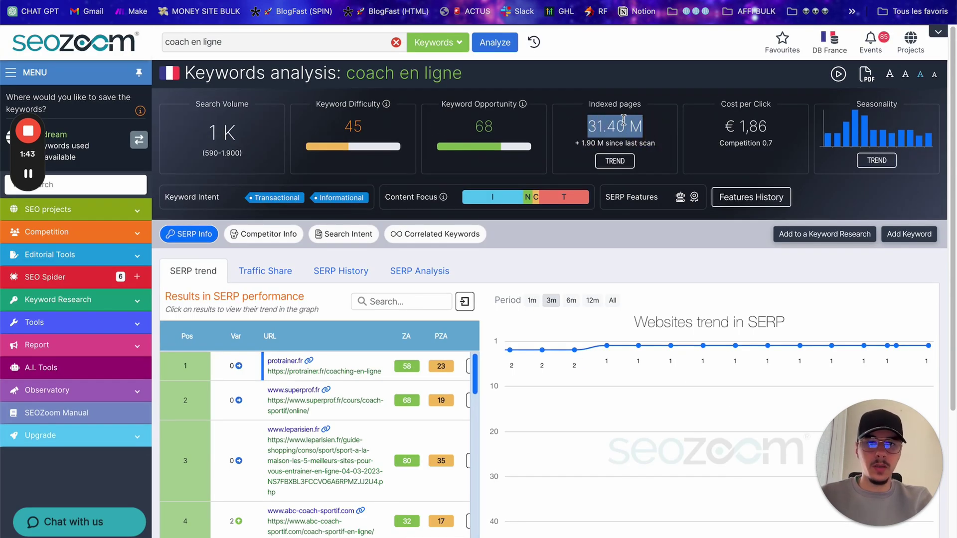
{"action": "left_click", "coordinate": [638, 121]}
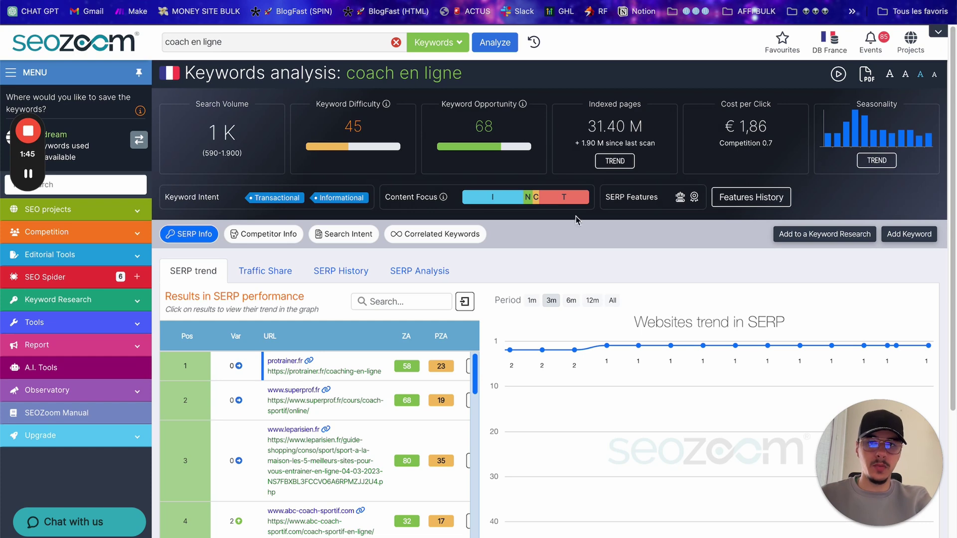
Step: Examine the top-ranking URLs in the SERP performance table with their position variation, ZA and PZA scores
{"action": "scroll", "coordinate": [508, 172], "scroll_direction": "down", "scroll_amount": 3}
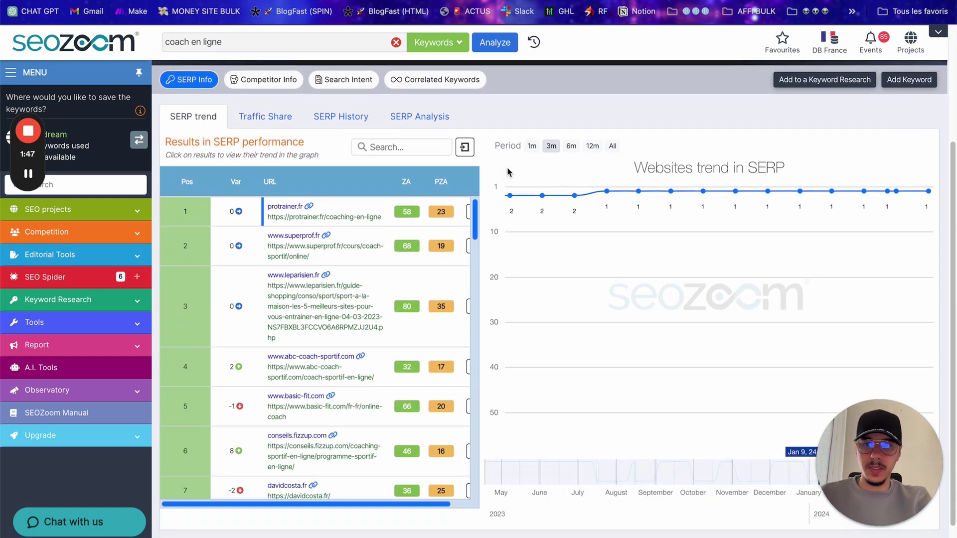
{"action": "scroll", "coordinate": [503, 174], "scroll_direction": "down", "scroll_amount": 1}
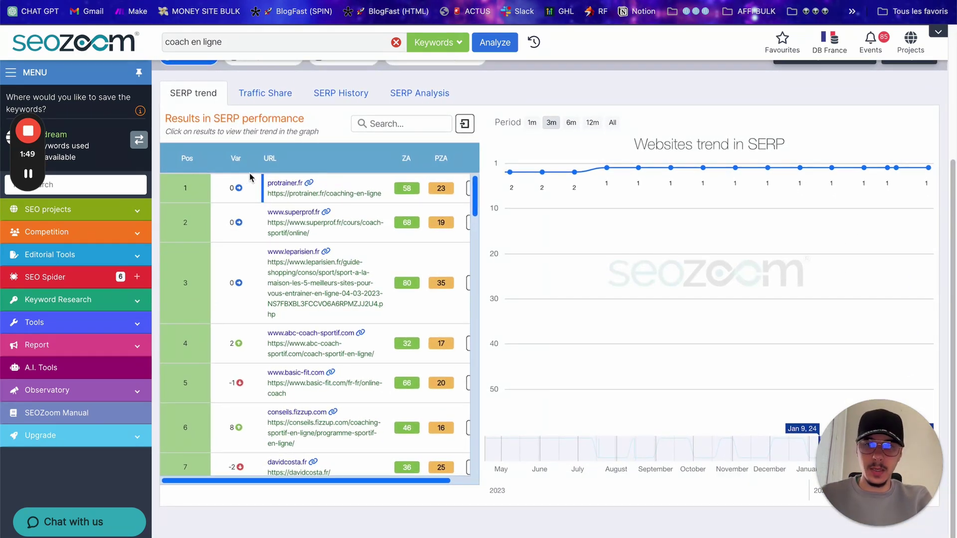
{"action": "key", "text": "super+plus"}
{"action": "key", "text": "super+plus"}
{"action": "key", "text": "super+plus"}
{"action": "key", "text": "super+plus"}
{"action": "key", "text": "super+plus"}
{"action": "key", "text": "super+plus"}
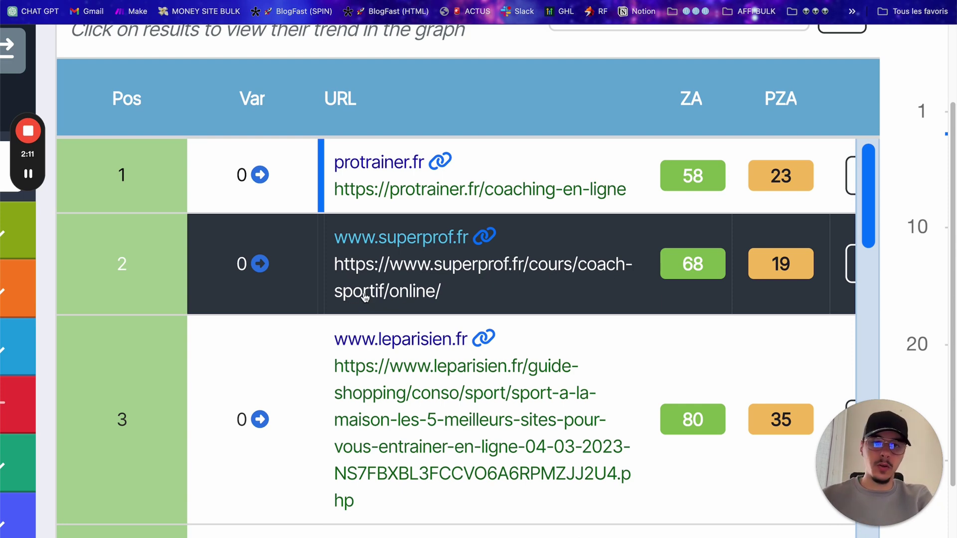
{"action": "scroll", "coordinate": [433, 313], "scroll_direction": "down", "scroll_amount": 3}
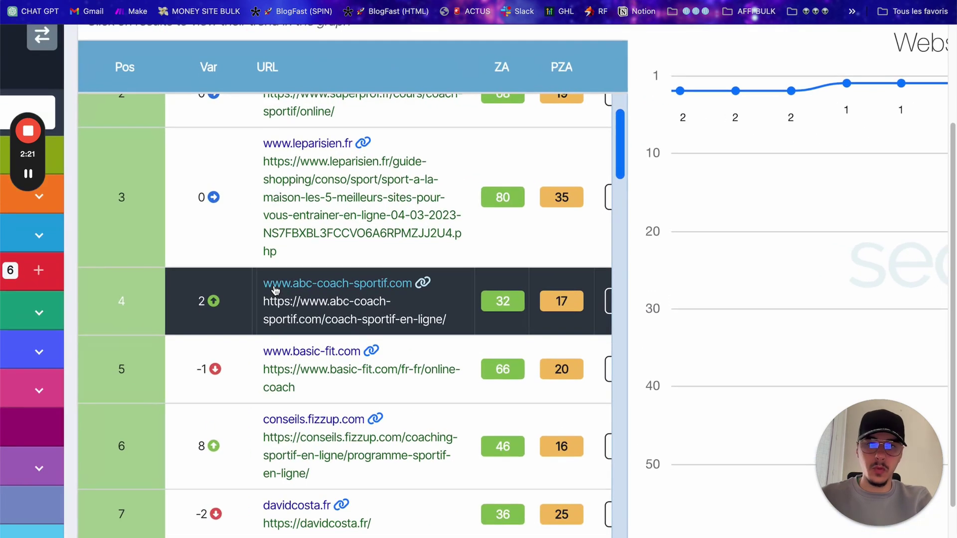
{"action": "scroll", "coordinate": [274, 289], "scroll_direction": "up", "scroll_amount": 2}
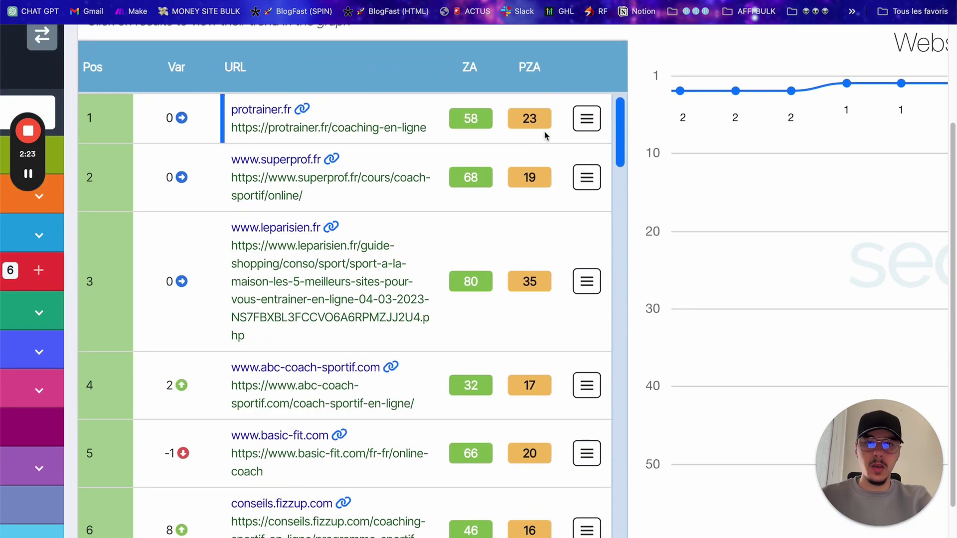
{"action": "key", "text": "super+0"}
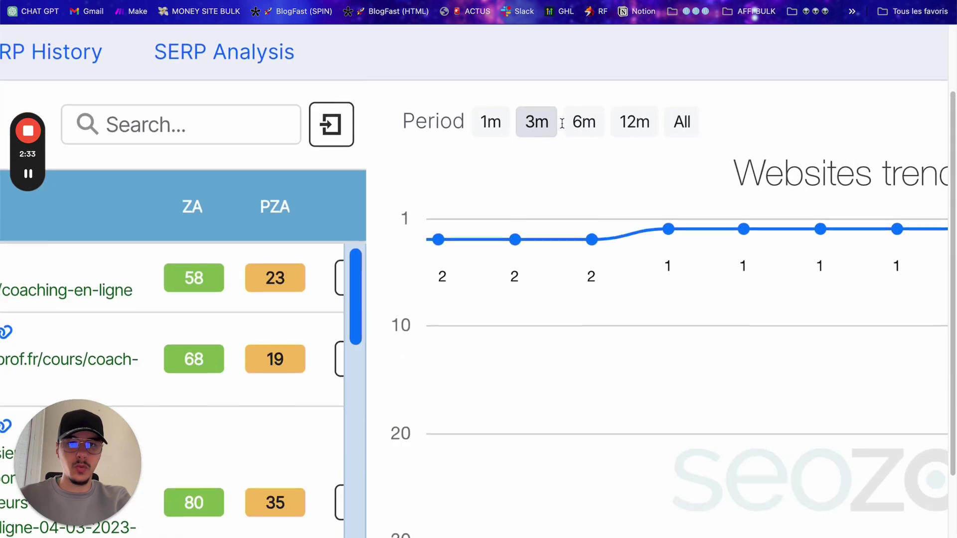
Step: Set the websites trend graph to the All period and review the ranked sites in the SERP list
{"action": "scroll", "coordinate": [510, 124], "scroll_direction": "up", "scroll_amount": 5}
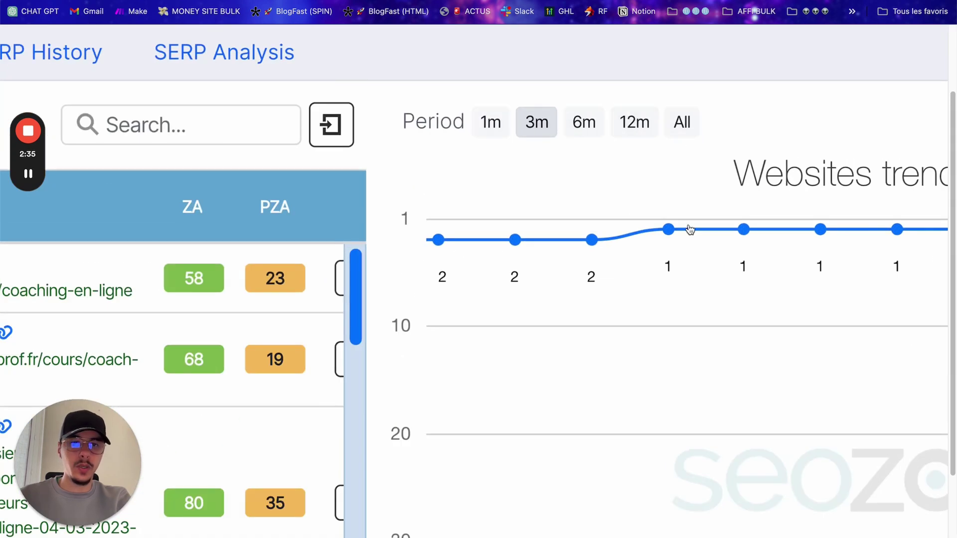
{"action": "left_click", "coordinate": [679, 135]}
{"action": "scroll", "coordinate": [698, 222], "scroll_direction": "down", "scroll_amount": 5}
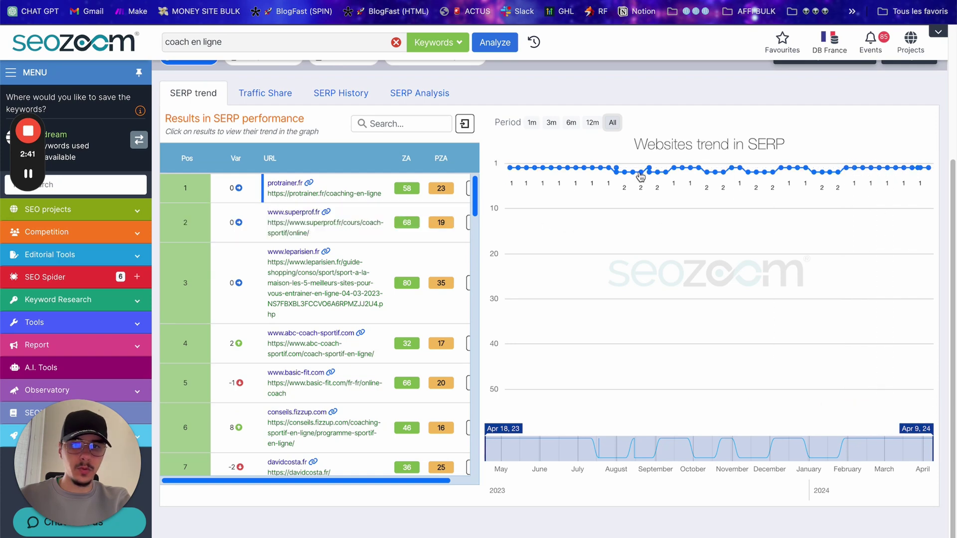
{"action": "scroll", "coordinate": [288, 241], "scroll_direction": "up", "scroll_amount": 3}
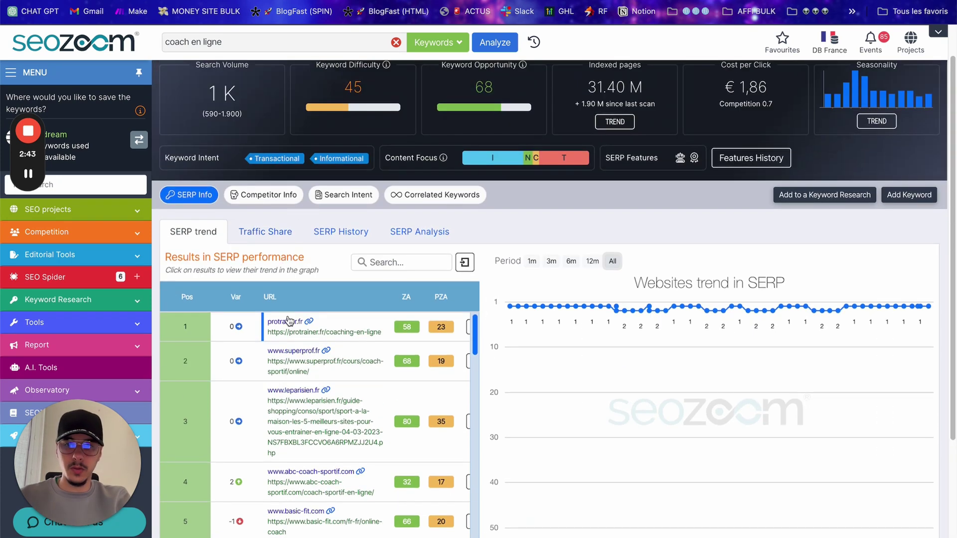
{"action": "scroll", "coordinate": [288, 320], "scroll_direction": "down", "scroll_amount": 8}
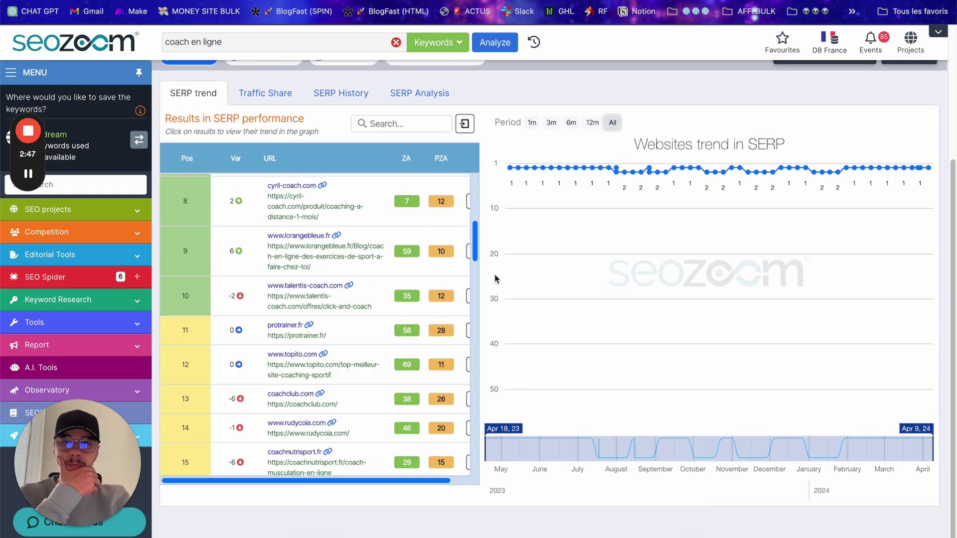
{"action": "scroll", "coordinate": [496, 278], "scroll_direction": "up", "scroll_amount": 4}
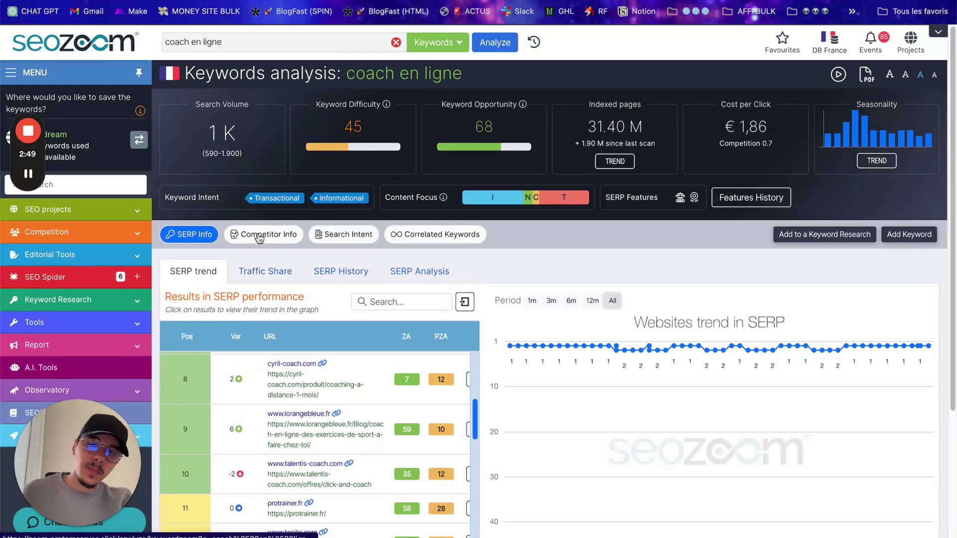
Step: Open the competitor information for the keyword and compare the competitors' scores, volume, keyword counts, on-page elements and word counts
{"action": "left_click", "coordinate": [259, 238]}
{"action": "scroll", "coordinate": [426, 292], "scroll_direction": "down", "scroll_amount": 1}
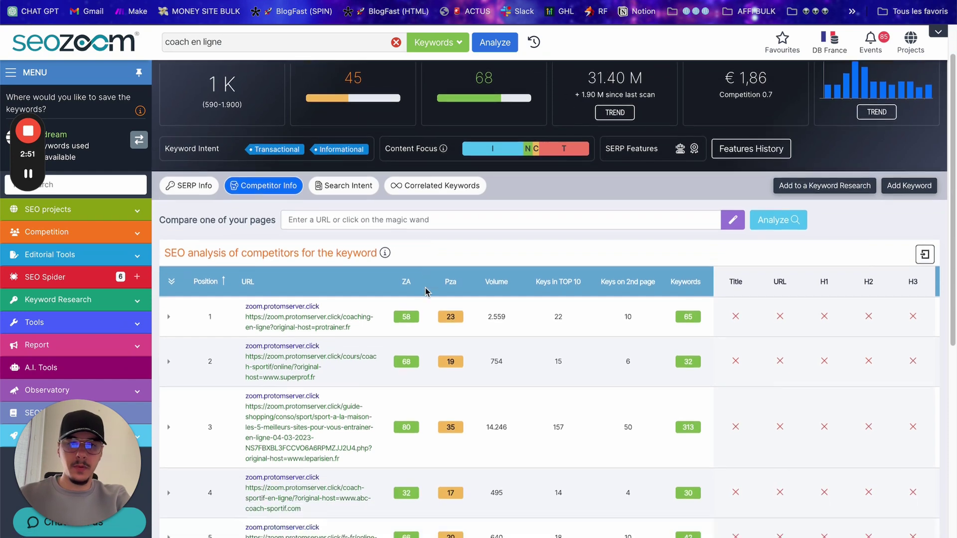
{"action": "scroll", "coordinate": [425, 291], "scroll_direction": "down", "scroll_amount": 2}
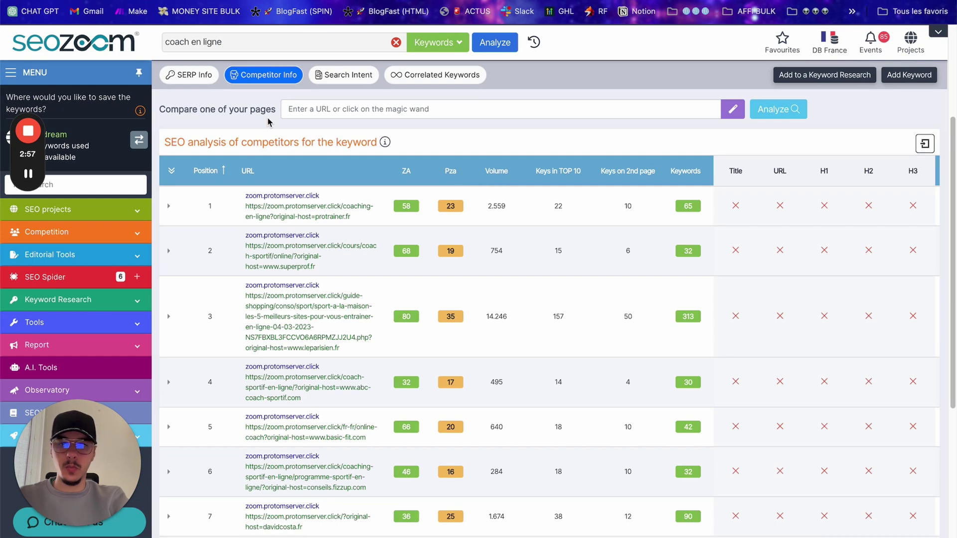
{"action": "scroll", "coordinate": [293, 254], "scroll_direction": "up", "scroll_amount": 5}
{"action": "scroll", "coordinate": [374, 349], "scroll_direction": "down", "scroll_amount": 1}
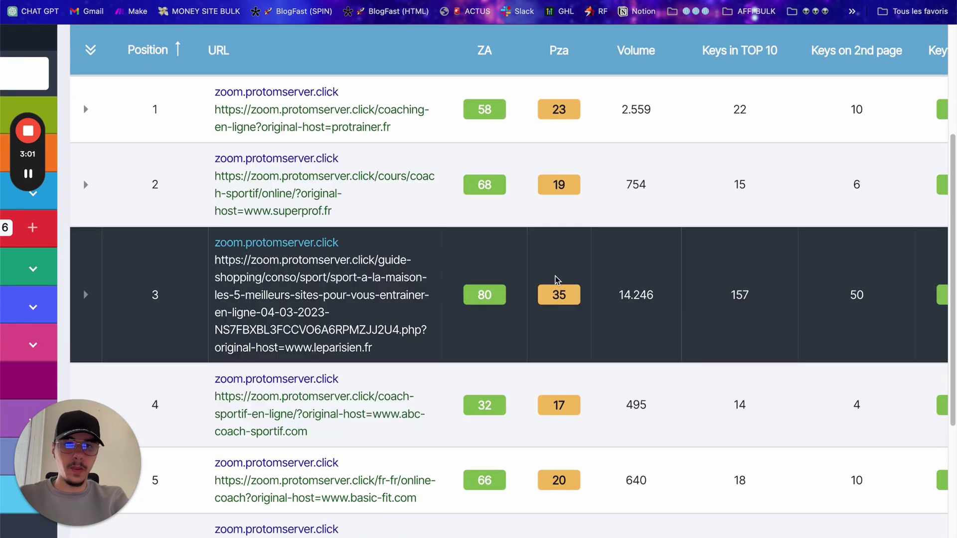
{"action": "scroll", "coordinate": [555, 279], "scroll_direction": "right", "scroll_amount": 2}
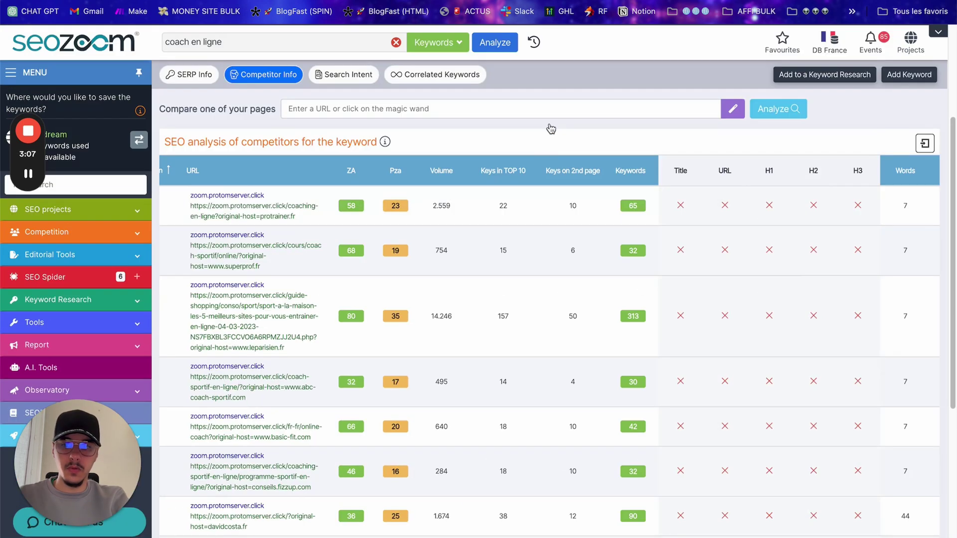
{"action": "scroll", "coordinate": [618, 140], "scroll_direction": "down", "scroll_amount": 5}
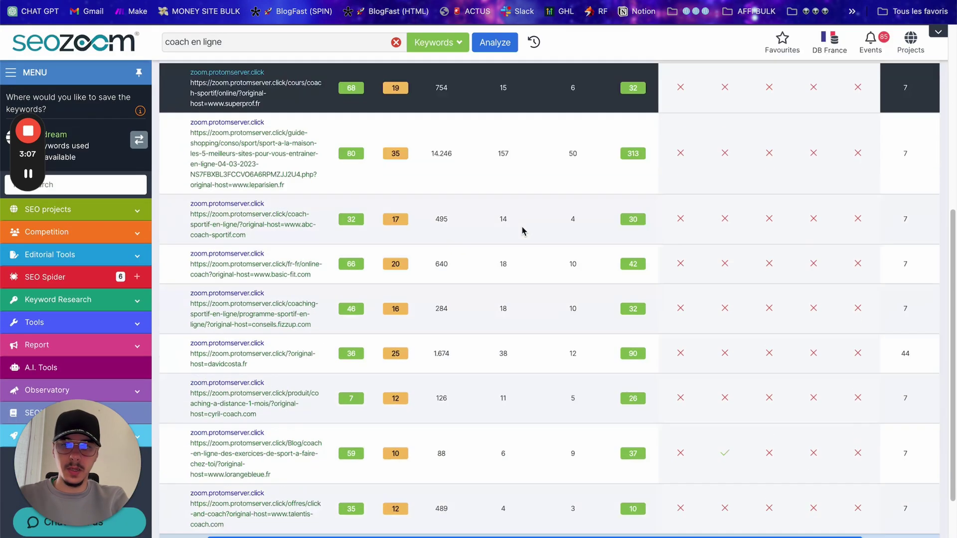
{"action": "scroll", "coordinate": [687, 156], "scroll_direction": "up", "scroll_amount": 8}
{"action": "scroll", "coordinate": [474, 232], "scroll_direction": "down", "scroll_amount": 2}
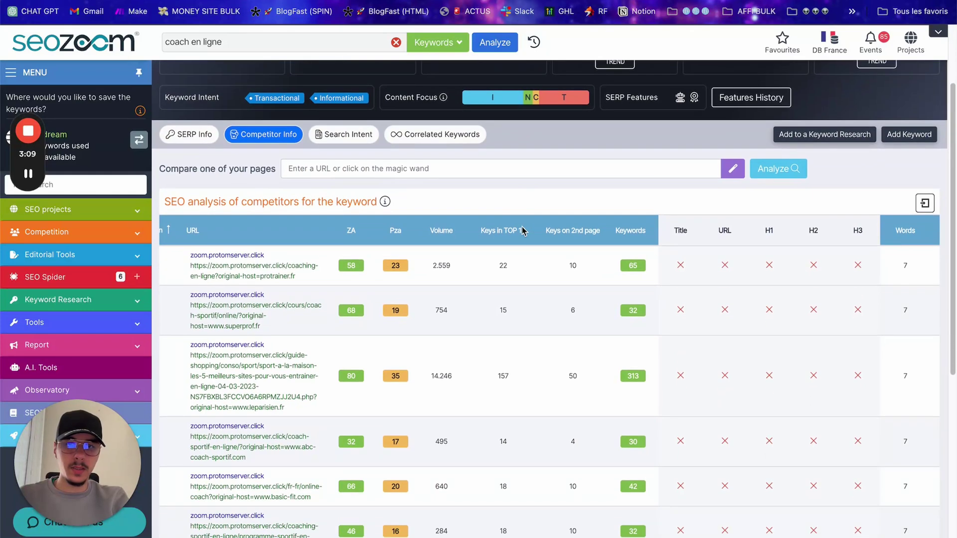
Step: Open the search intent analysis for the keyword and review the table of keywords with the same intent
{"action": "scroll", "coordinate": [348, 234], "scroll_direction": "up", "scroll_amount": 2}
{"action": "left_click", "coordinate": [338, 230]}
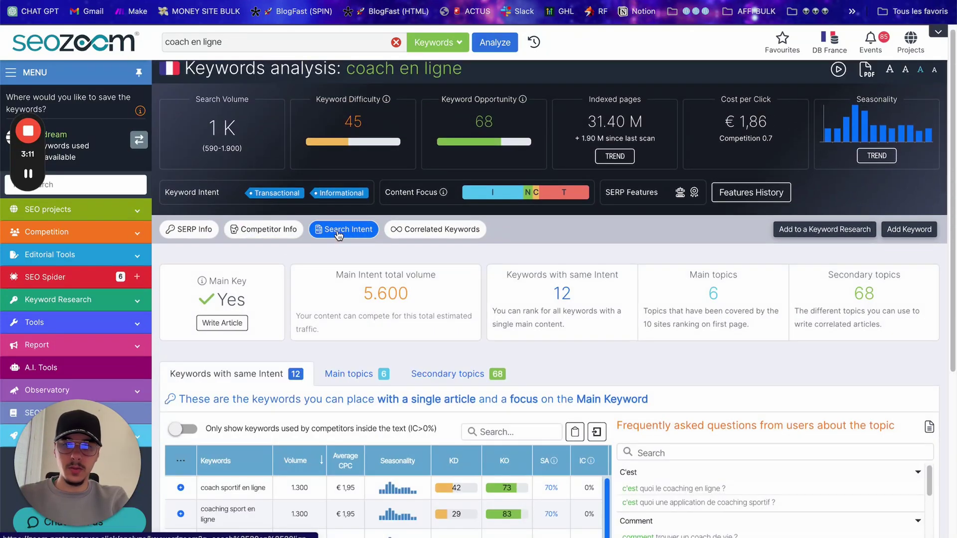
{"action": "scroll", "coordinate": [419, 339], "scroll_direction": "down", "scroll_amount": 4}
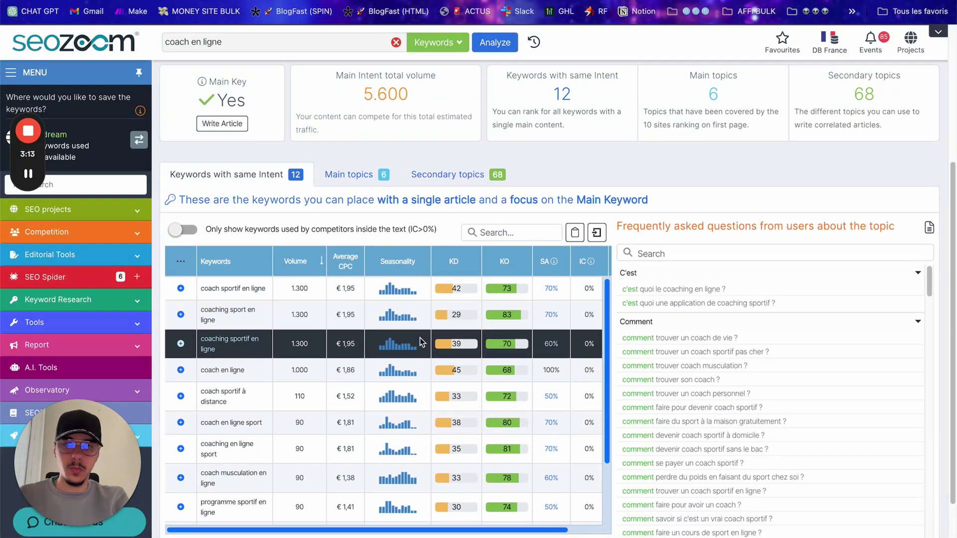
{"action": "scroll", "coordinate": [477, 230], "scroll_direction": "down", "scroll_amount": 2}
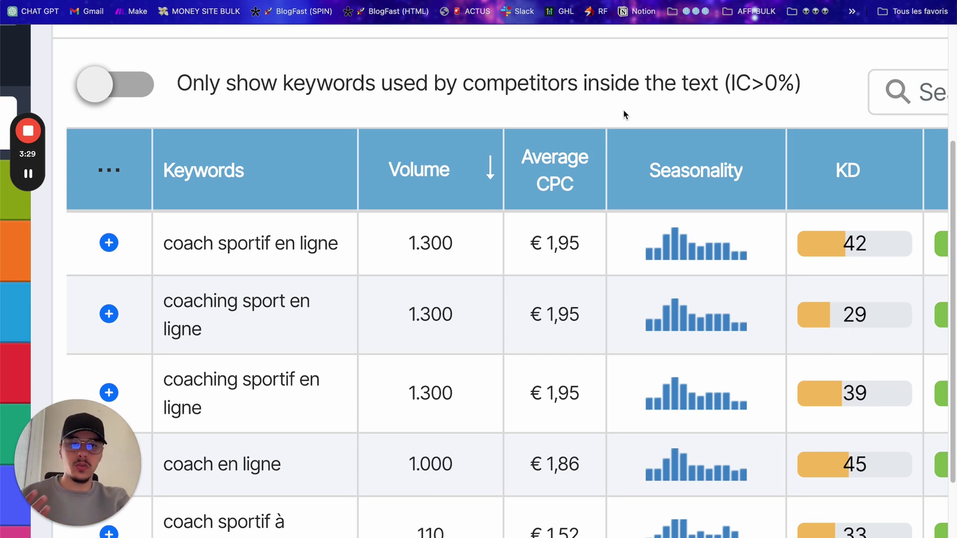
Step: Read the explanations of the Keyword Opportunity and SERP Affinity columns in the same-intent table and review the search intent summary
{"action": "mouse_move", "coordinate": [701, 259]}
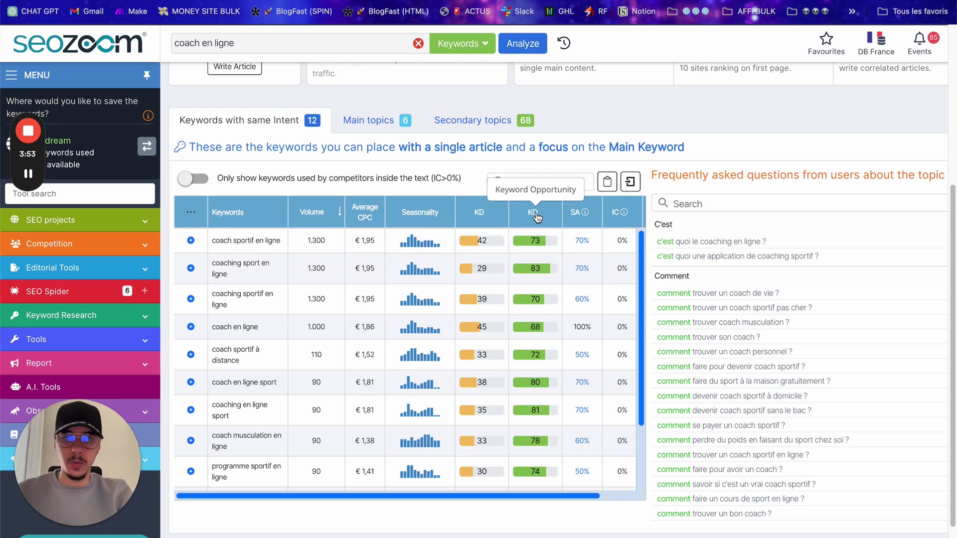
{"action": "mouse_move", "coordinate": [581, 215]}
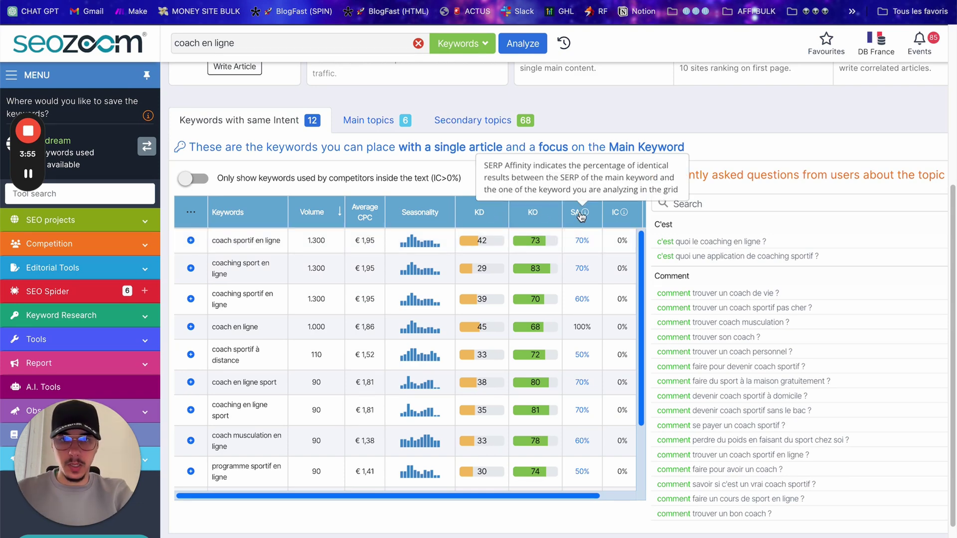
{"action": "scroll", "coordinate": [597, 268], "scroll_direction": "right", "scroll_amount": 2}
{"action": "scroll", "coordinate": [596, 268], "scroll_direction": "left", "scroll_amount": 2}
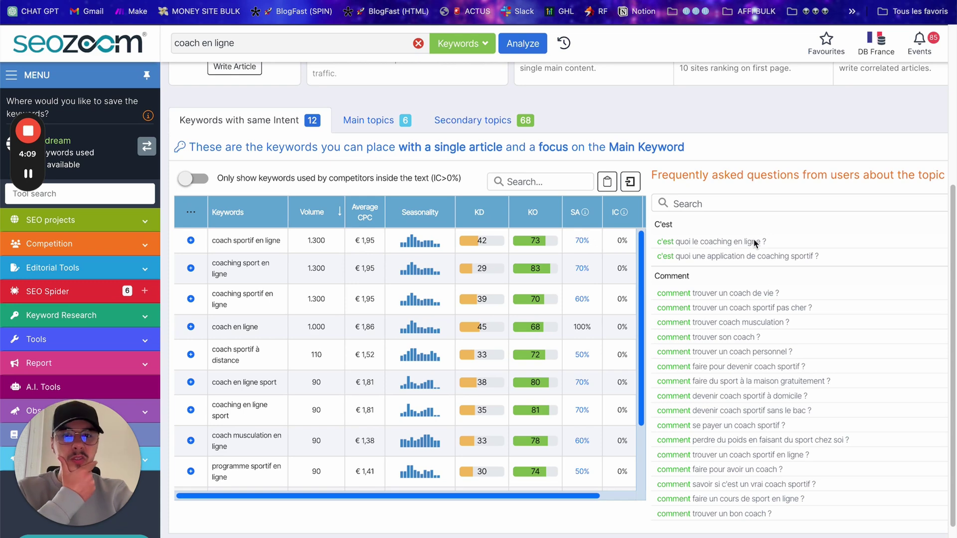
{"action": "scroll", "coordinate": [755, 243], "scroll_direction": "up", "scroll_amount": 3}
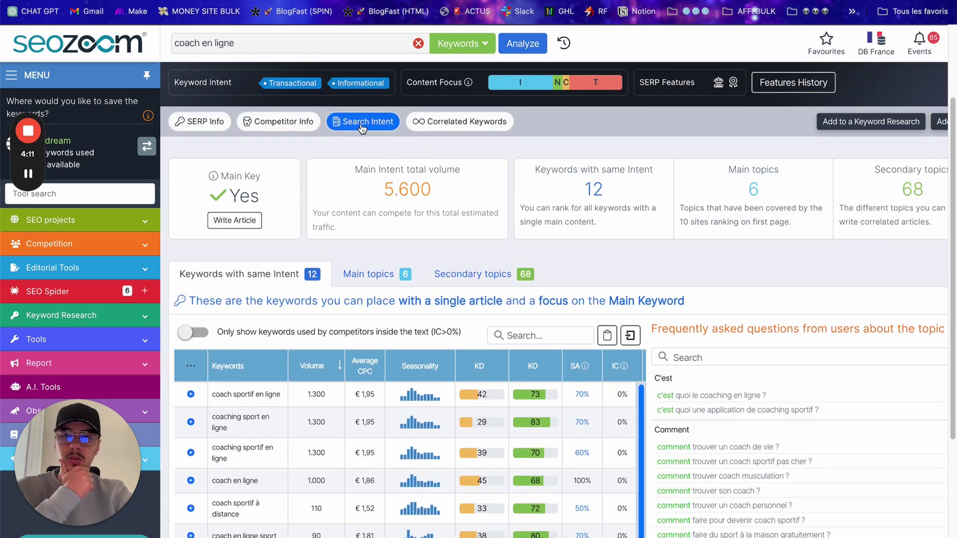
{"action": "scroll", "coordinate": [689, 270], "scroll_direction": "down", "scroll_amount": 4}
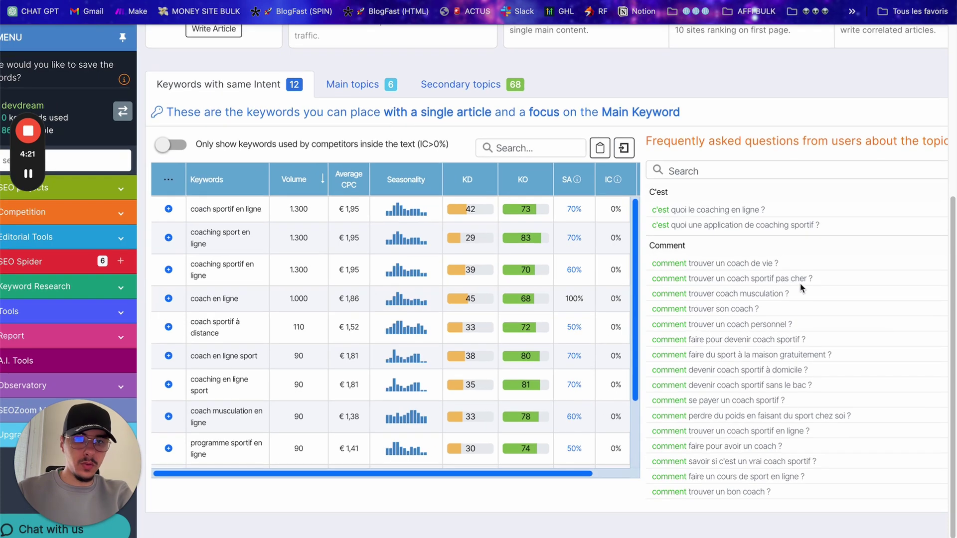
Step: Examine the full list of frequently asked questions about the topic, highlighting it from the last question back to the first
{"action": "scroll", "coordinate": [800, 288], "scroll_direction": "right", "scroll_amount": 3}
{"action": "scroll", "coordinate": [800, 284], "scroll_direction": "down", "scroll_amount": 2}
{"action": "scroll", "coordinate": [800, 284], "scroll_direction": "up", "scroll_amount": 2}
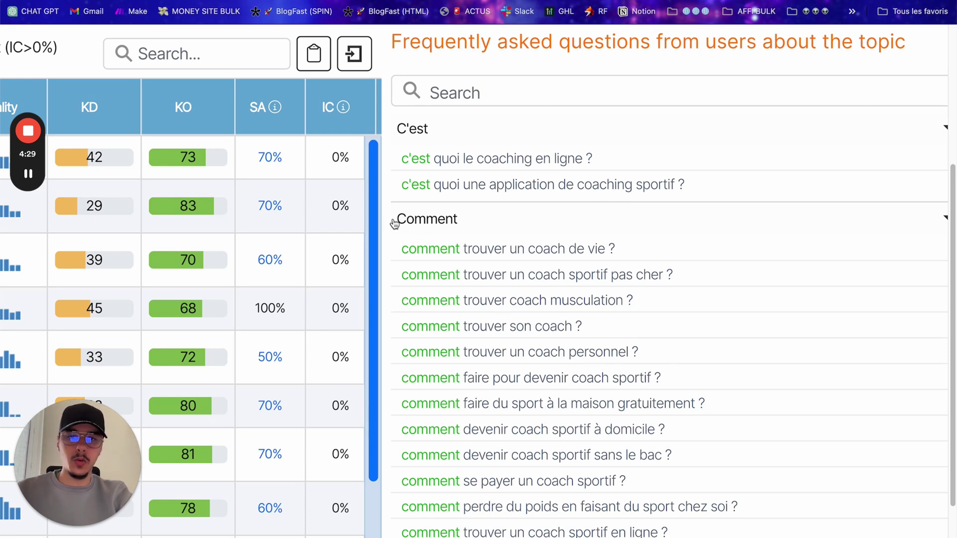
{"action": "scroll", "coordinate": [413, 317], "scroll_direction": "down", "scroll_amount": 12}
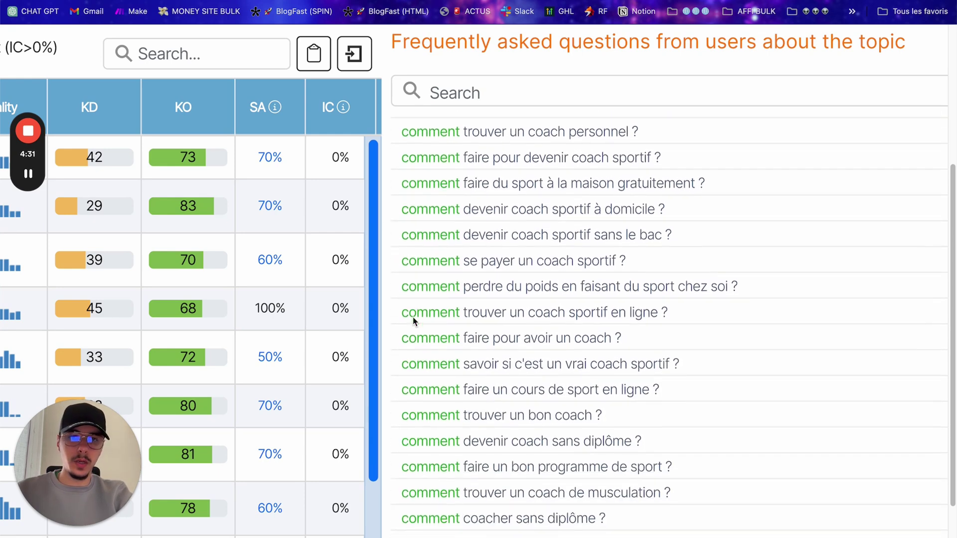
{"action": "scroll", "coordinate": [479, 309], "scroll_direction": "down", "scroll_amount": 5}
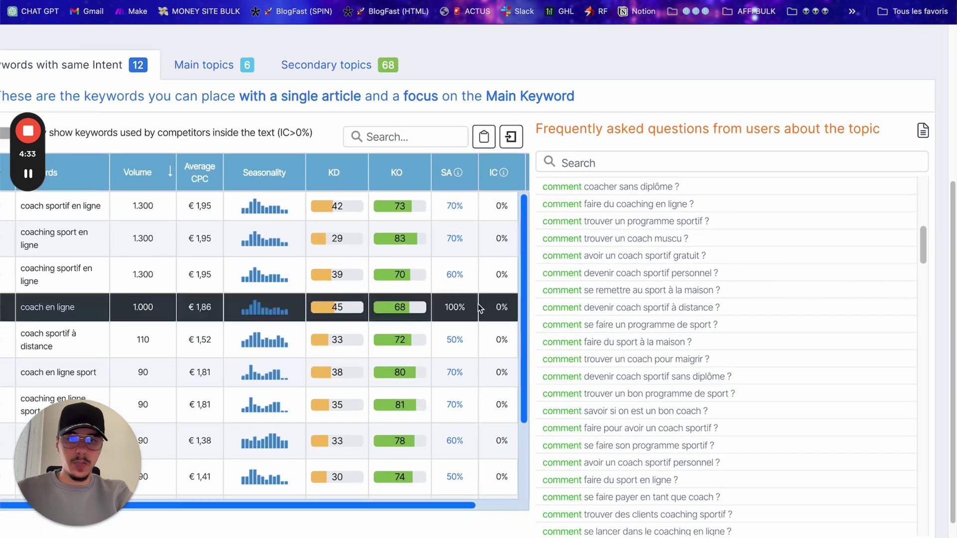
{"action": "scroll", "coordinate": [573, 364], "scroll_direction": "down", "scroll_amount": 10}
{"action": "scroll", "coordinate": [572, 362], "scroll_direction": "down", "scroll_amount": 15}
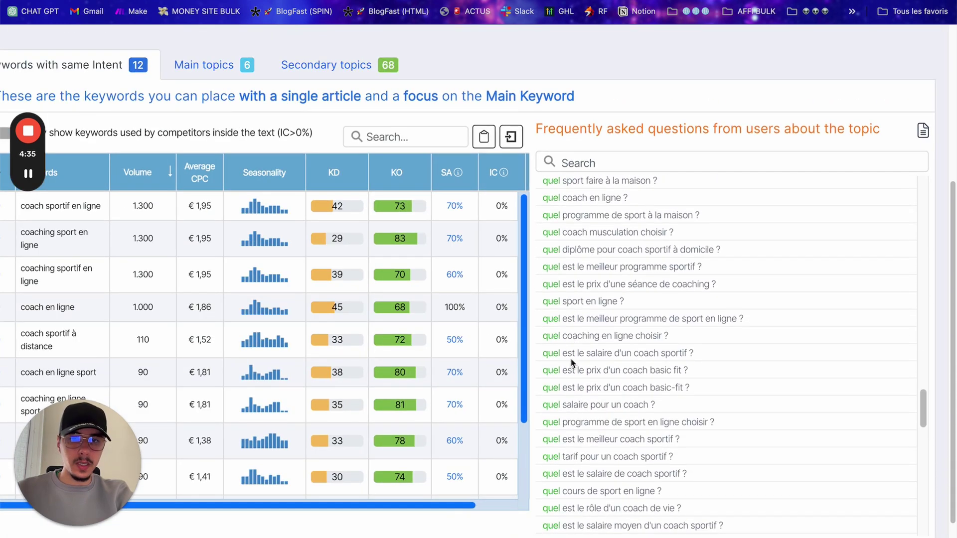
{"action": "scroll", "coordinate": [572, 362], "scroll_direction": "down", "scroll_amount": 8}
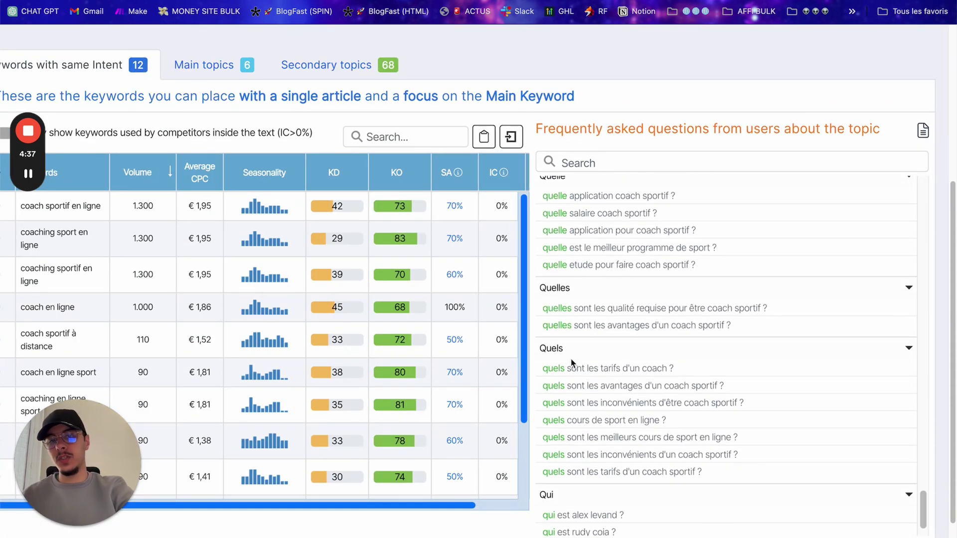
{"action": "scroll", "coordinate": [572, 363], "scroll_direction": "down", "scroll_amount": 1}
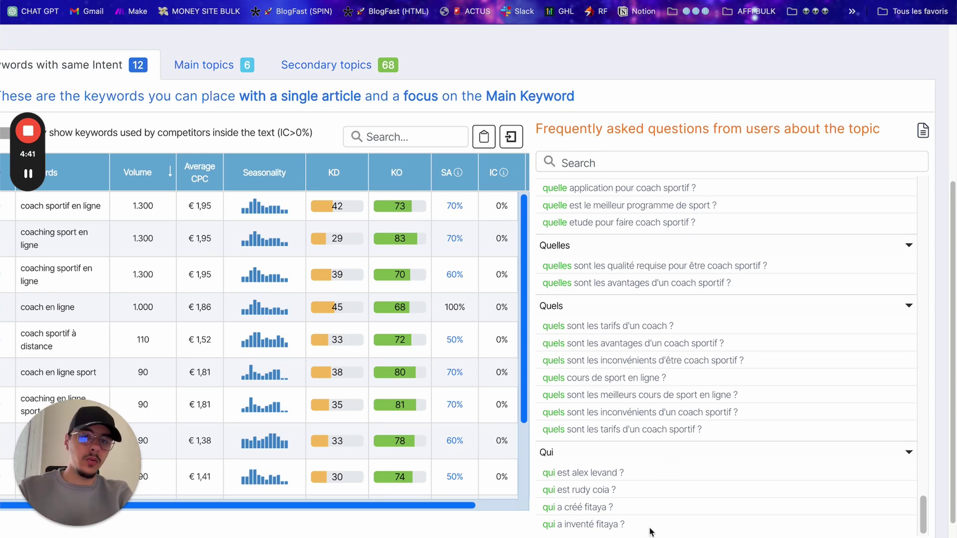
{"action": "left_click_drag", "start_coordinate": [649, 530], "coordinate": [541, 210]}
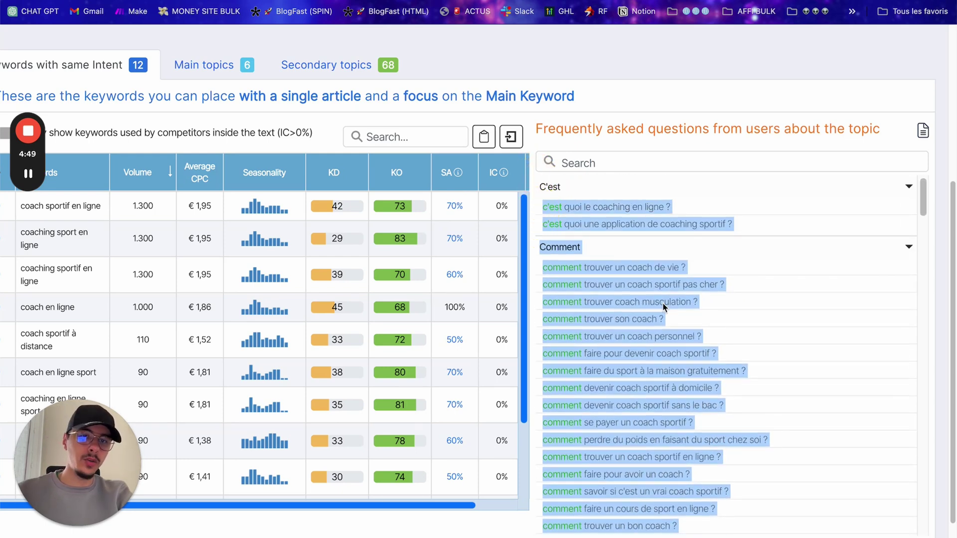
{"action": "left_click", "coordinate": [928, 282]}
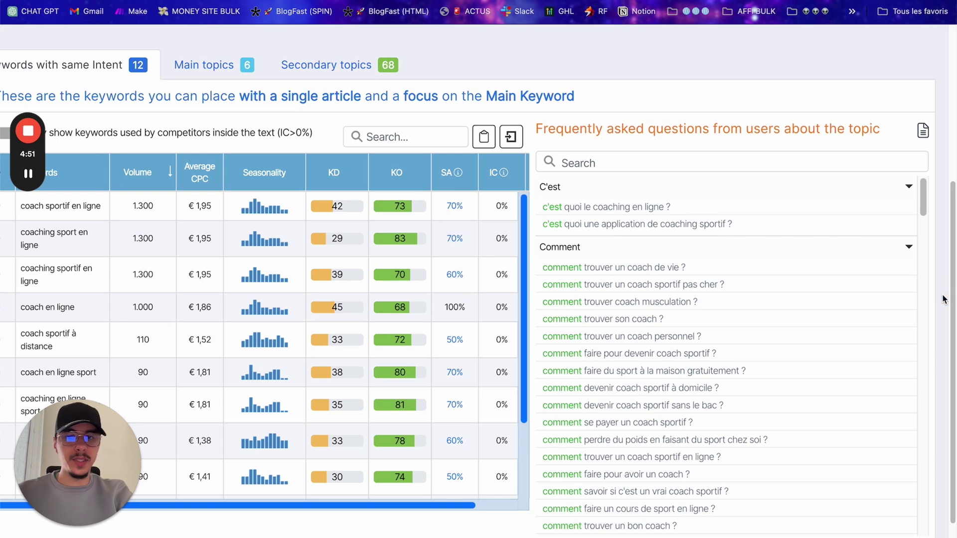
{"action": "key", "text": "ctrl+0"}
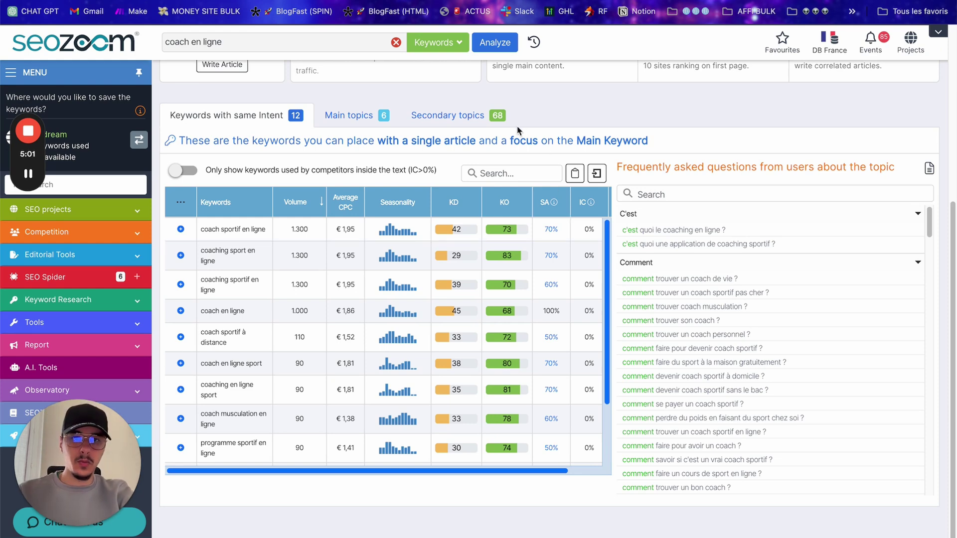
Step: View the main topics and secondary topics of the search intent, and return to the keywords with the same intent
{"action": "scroll", "coordinate": [519, 131], "scroll_direction": "up", "scroll_amount": 1}
{"action": "scroll", "coordinate": [518, 130], "scroll_direction": "up", "scroll_amount": 2}
{"action": "left_click", "coordinate": [344, 219]}
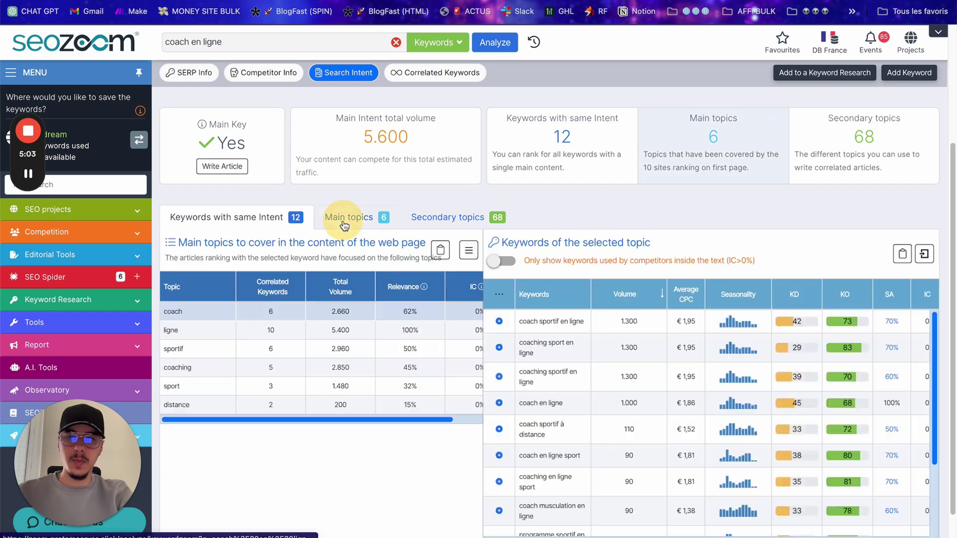
{"action": "left_click", "coordinate": [431, 222]}
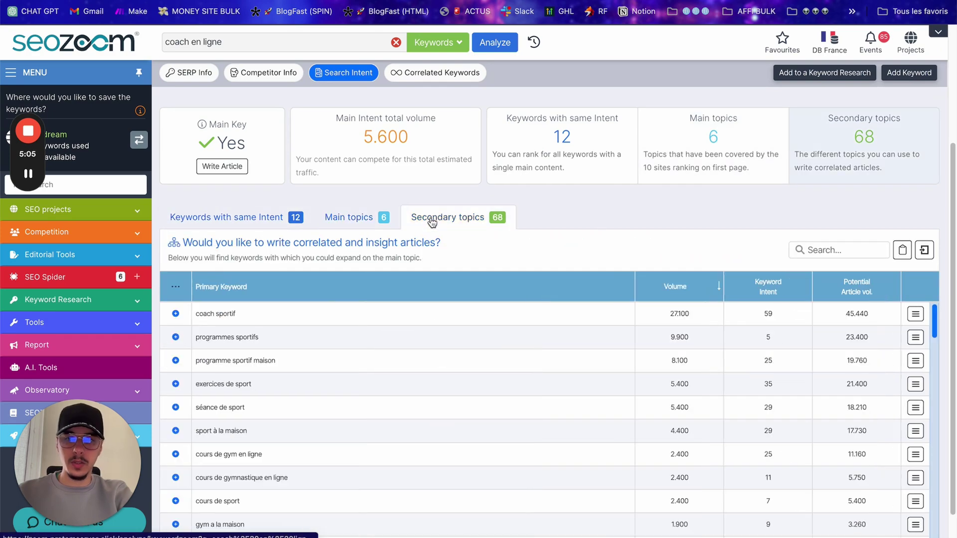
{"action": "left_click", "coordinate": [349, 220]}
{"action": "left_click", "coordinate": [227, 217]}
{"action": "scroll", "coordinate": [249, 229], "scroll_direction": "up", "scroll_amount": 5}
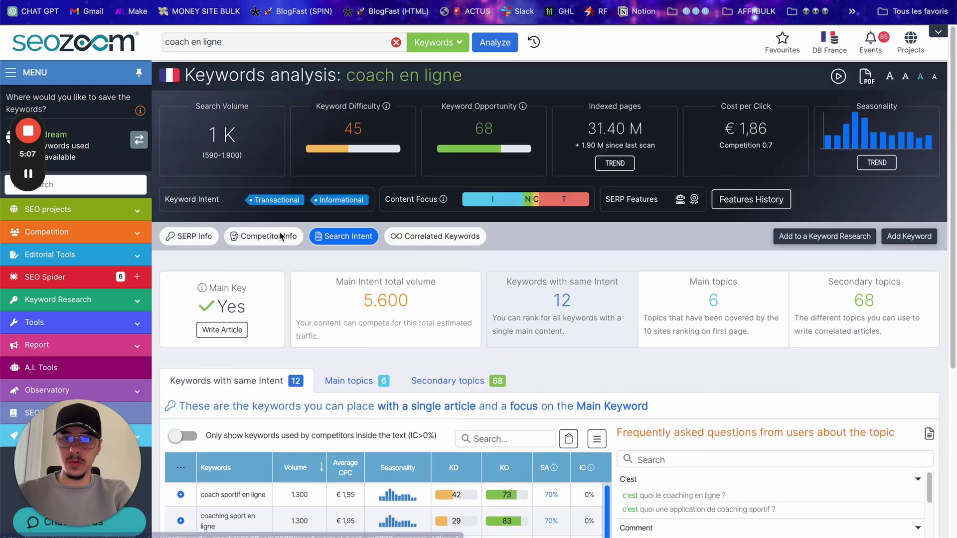
Step: Open the correlated keywords for "coach en ligne" in Keyword Infinity and examine the keyword groups with their key numbers and total volumes
{"action": "left_click", "coordinate": [417, 241]}
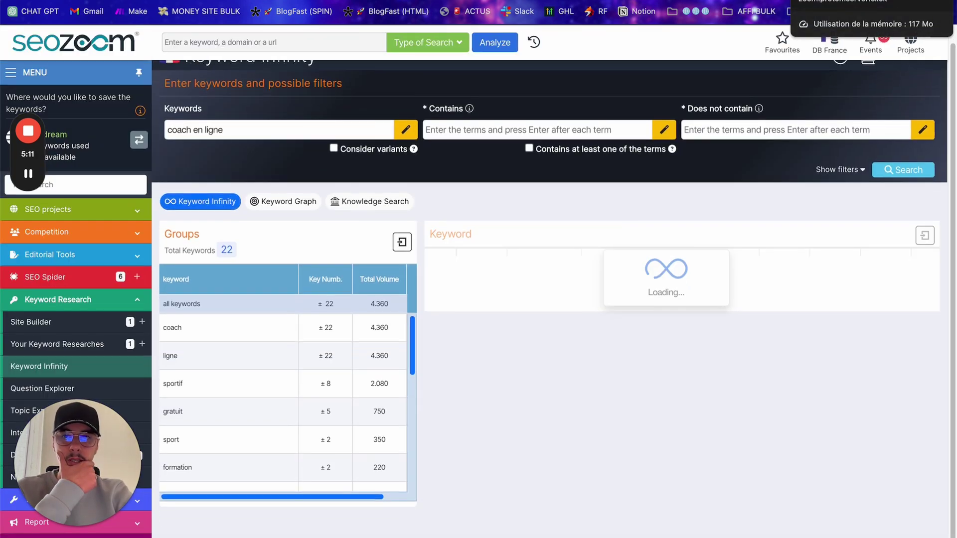
{"action": "key", "text": "alt+Left"}
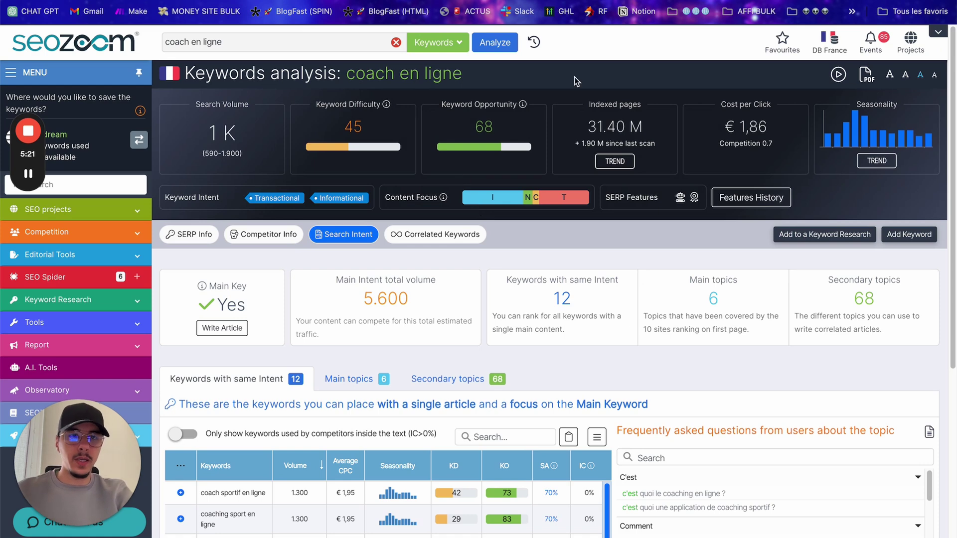
{"action": "scroll", "coordinate": [255, 380], "scroll_direction": "down", "scroll_amount": 5}
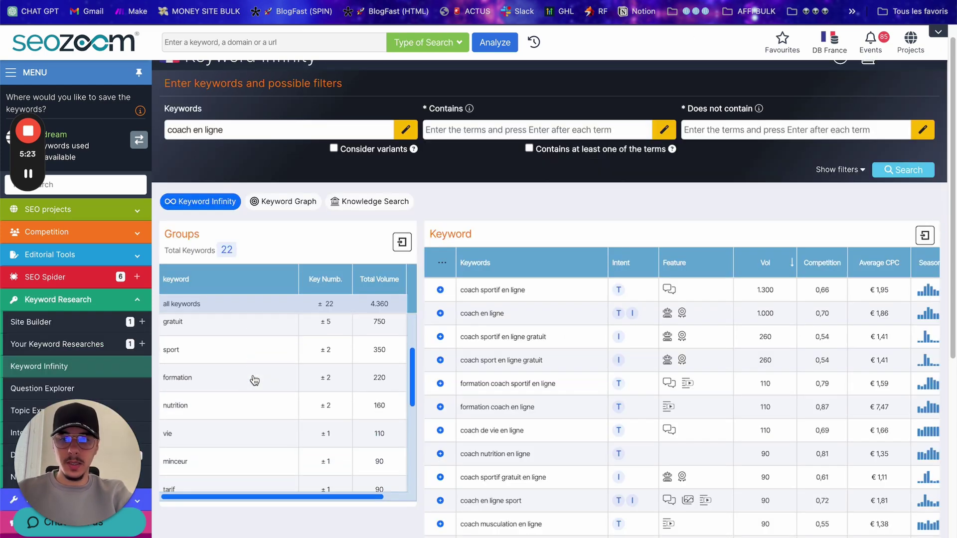
{"action": "scroll", "coordinate": [255, 380], "scroll_direction": "up", "scroll_amount": 5}
{"action": "scroll", "coordinate": [551, 252], "scroll_direction": "down", "scroll_amount": 1}
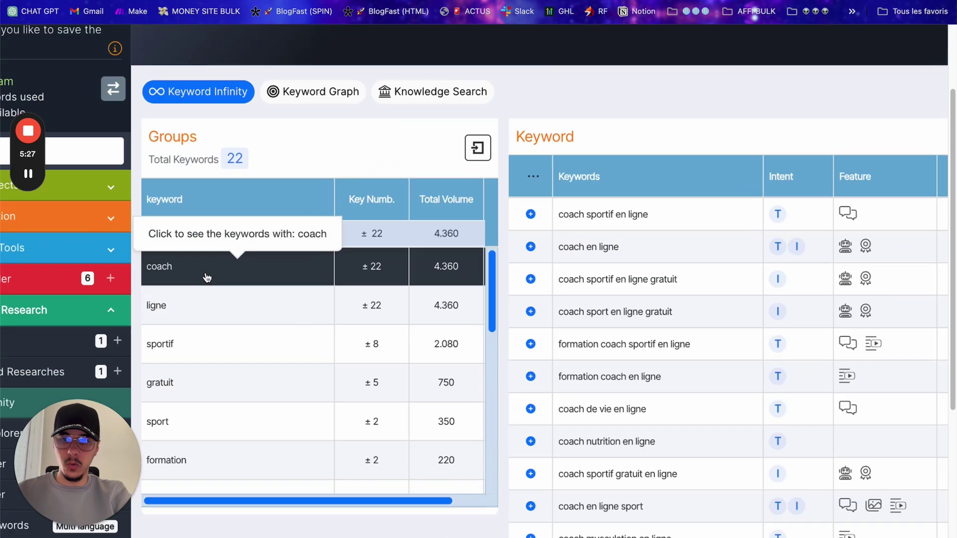
{"action": "scroll", "coordinate": [323, 149], "scroll_direction": "down", "scroll_amount": 4}
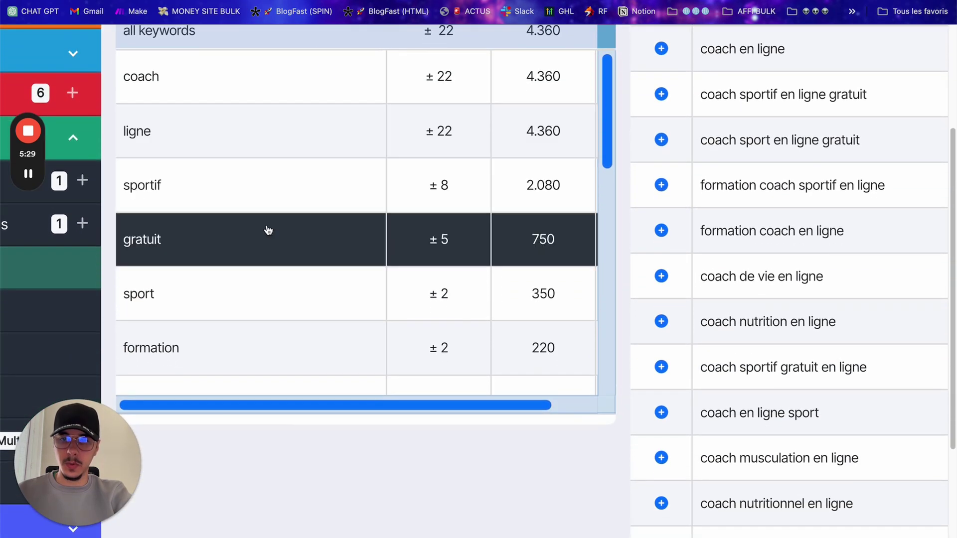
{"action": "scroll", "coordinate": [350, 327], "scroll_direction": "down", "scroll_amount": 2}
{"action": "scroll", "coordinate": [350, 327], "scroll_direction": "up", "scroll_amount": 3}
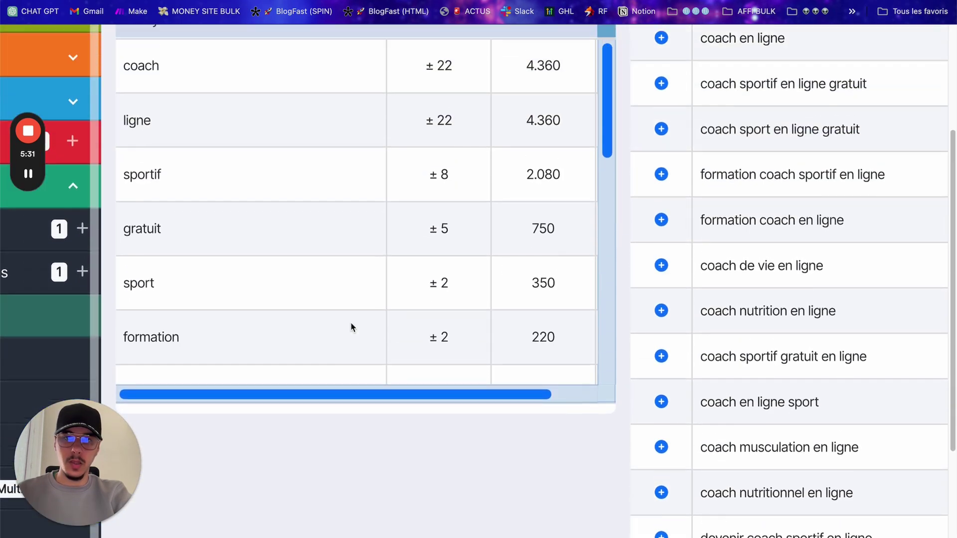